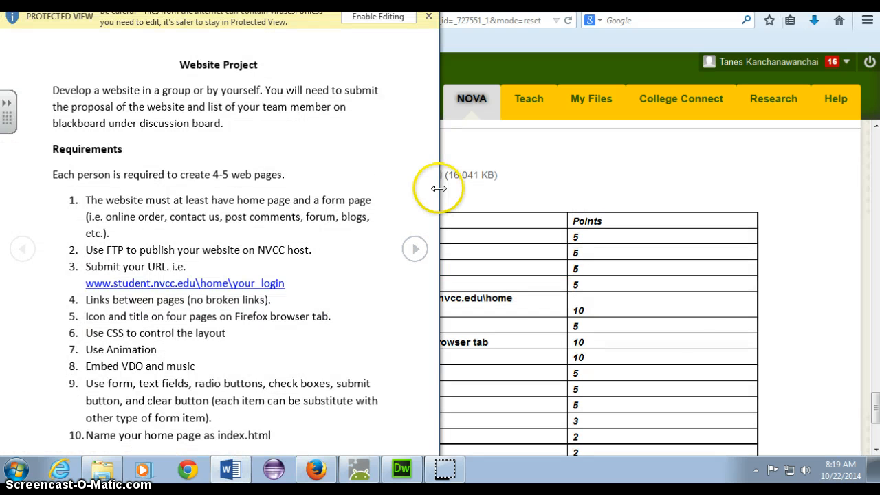
# Step: Enable editing on the Website Project document and maximize the Word window
pyautogui.click(375, 19)
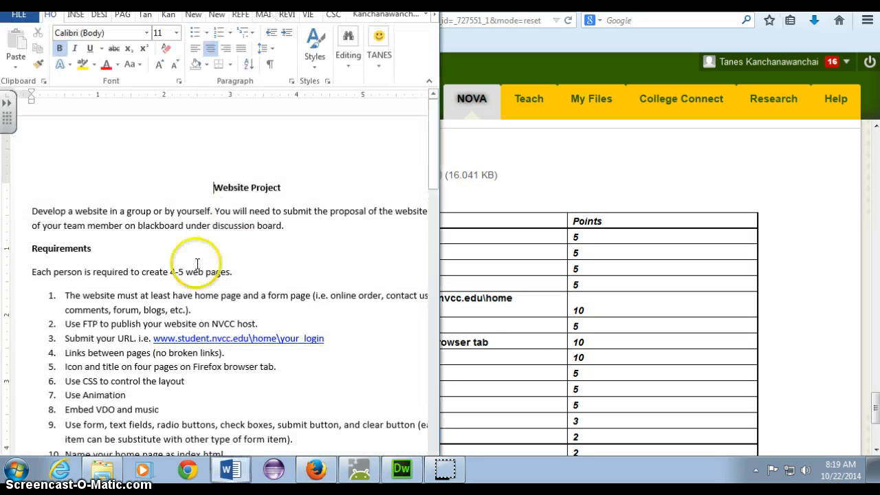
pyautogui.moveTo(141, 272); pyautogui.dragTo(229, 272)
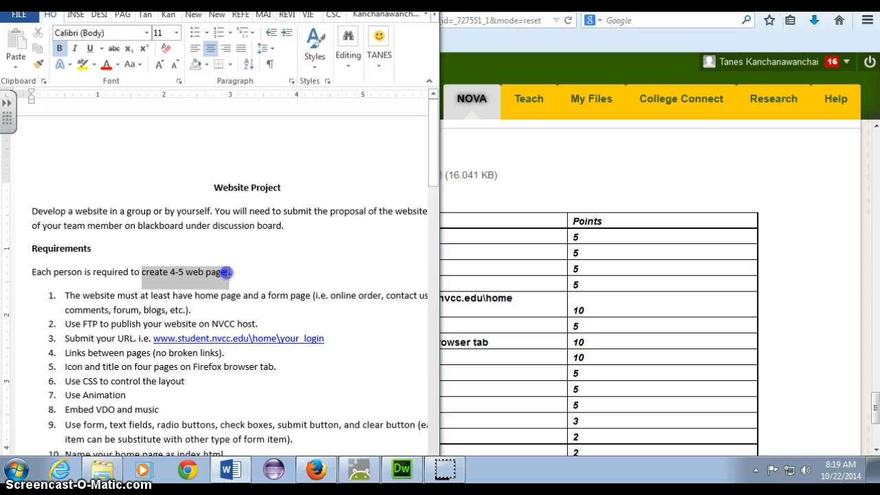
pyautogui.doubleClick(287, 2)
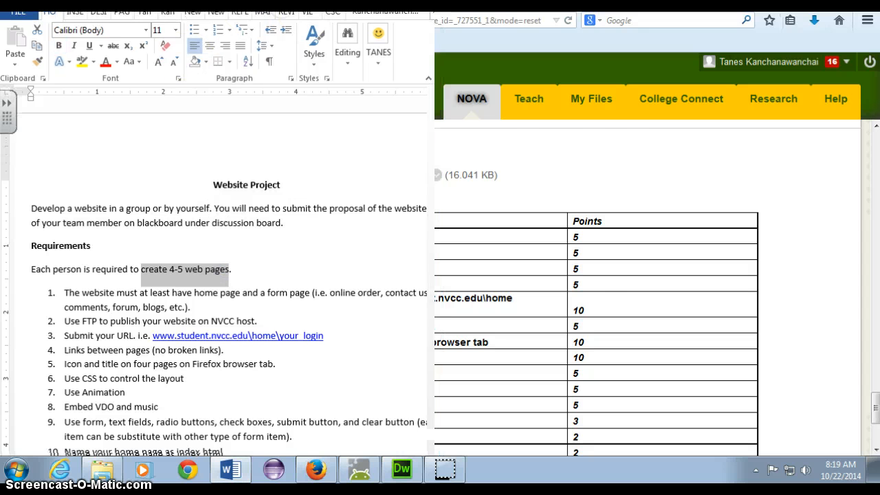
# Step: Highlight the 'create 4-5 web pages' and 'to submit' phrases to review the requirements
pyautogui.click(418, 258)
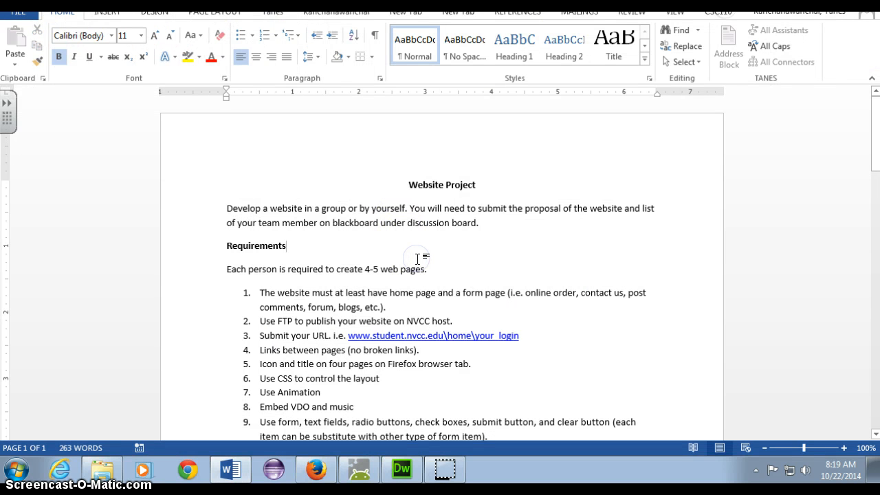
pyautogui.moveTo(434, 268); pyautogui.dragTo(361, 271)
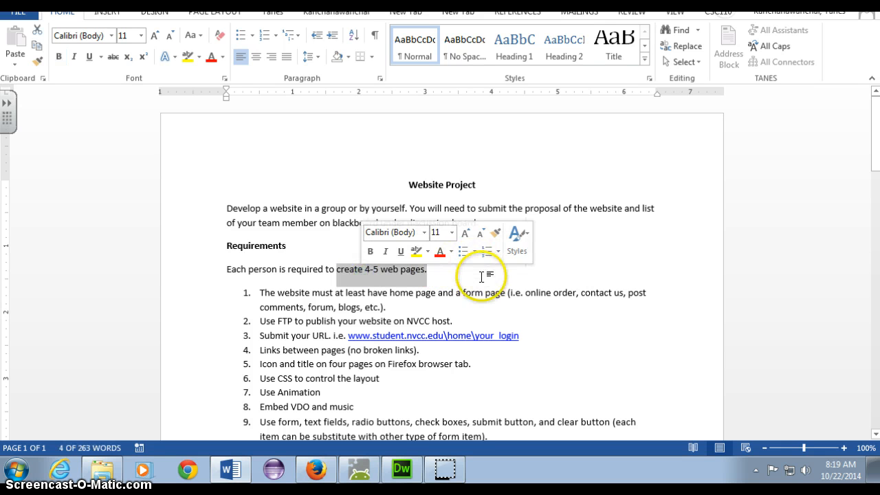
pyautogui.click(480, 275)
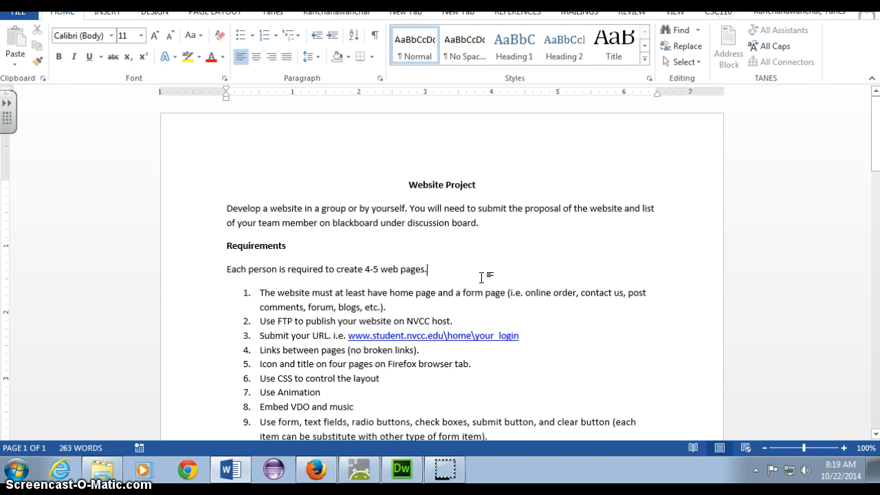
pyautogui.click(501, 262)
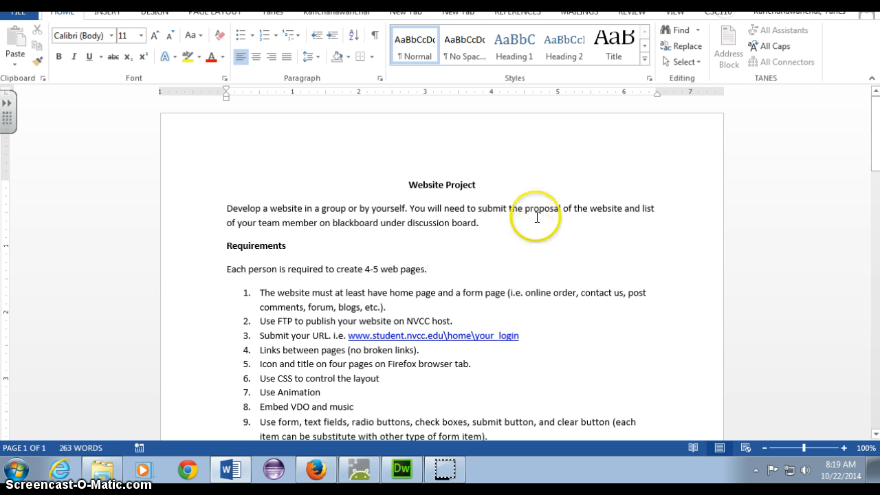
pyautogui.moveTo(468, 209); pyautogui.dragTo(499, 209)
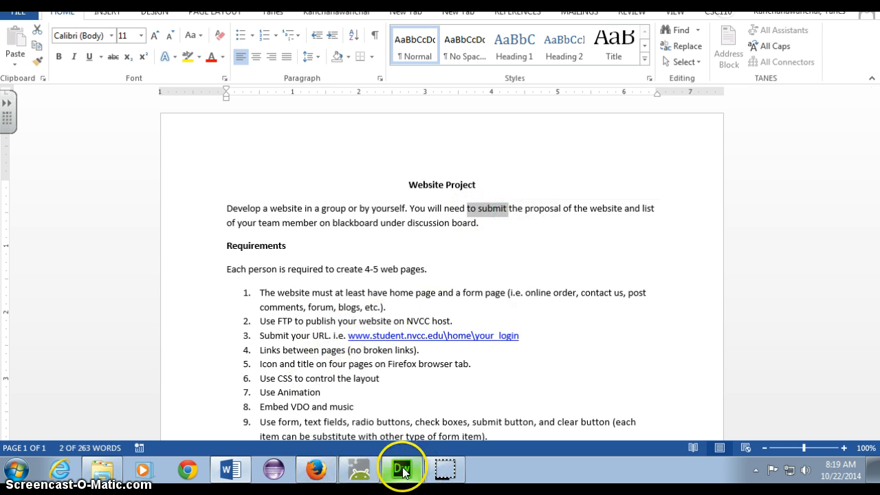
# Step: Switch to the Blackboard course in Firefox and open its Discussion Board
pyautogui.click(314, 470)
pyautogui.scroll(15, 282, 316)
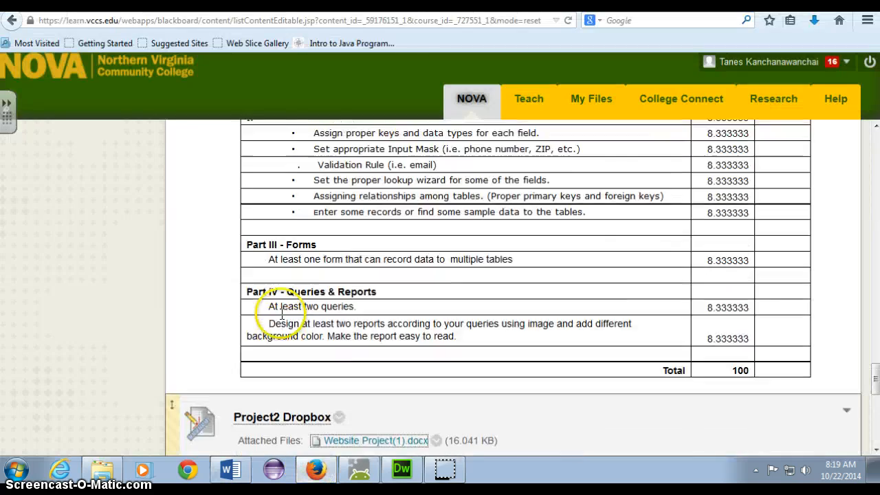
pyautogui.scroll(15, 282, 317)
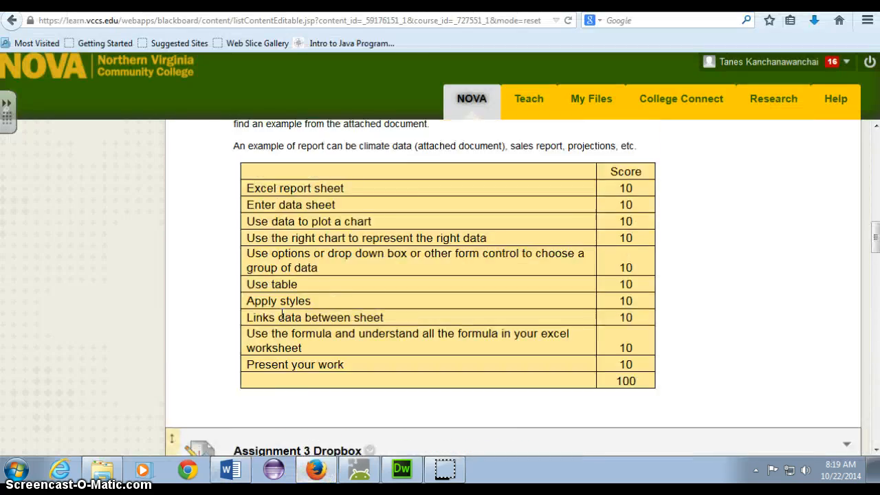
pyautogui.scroll(3, 282, 320)
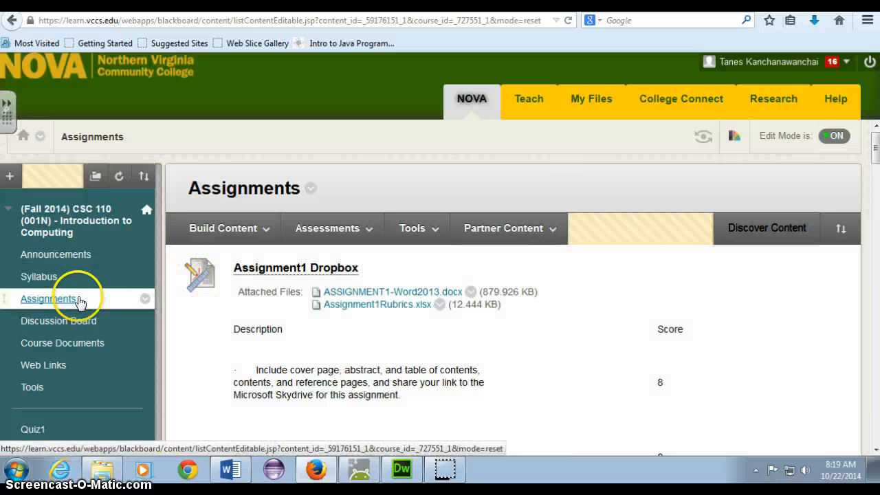
pyautogui.click(55, 323)
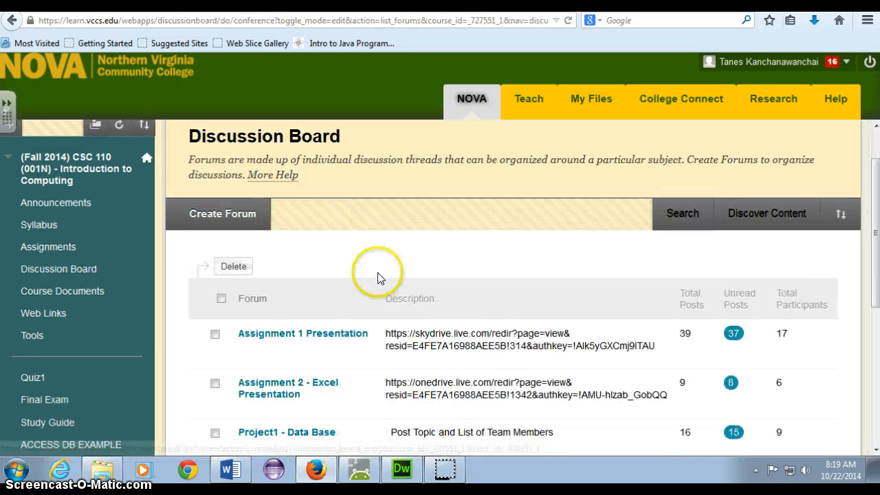
pyautogui.scroll(-3, 546, 227)
pyautogui.scroll(-3, 546, 220)
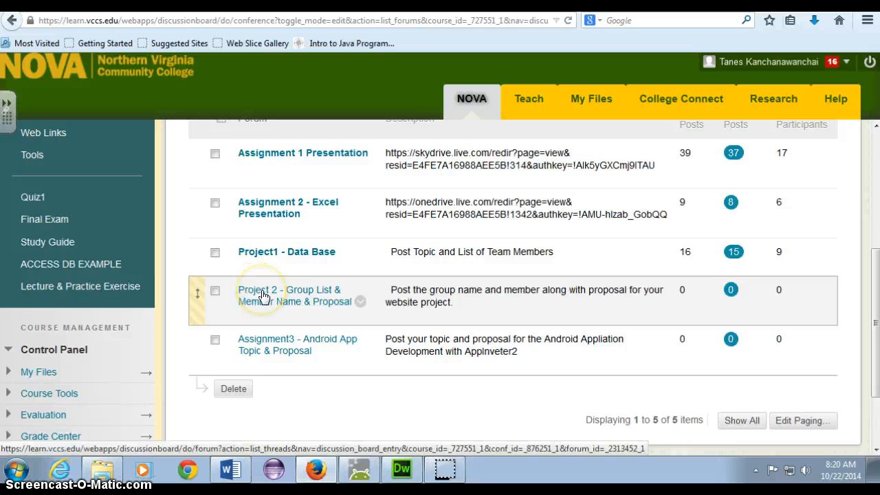
# Step: Open the Project 2 group list forum, then return to the Discussion Board forum list
pyautogui.click(263, 294)
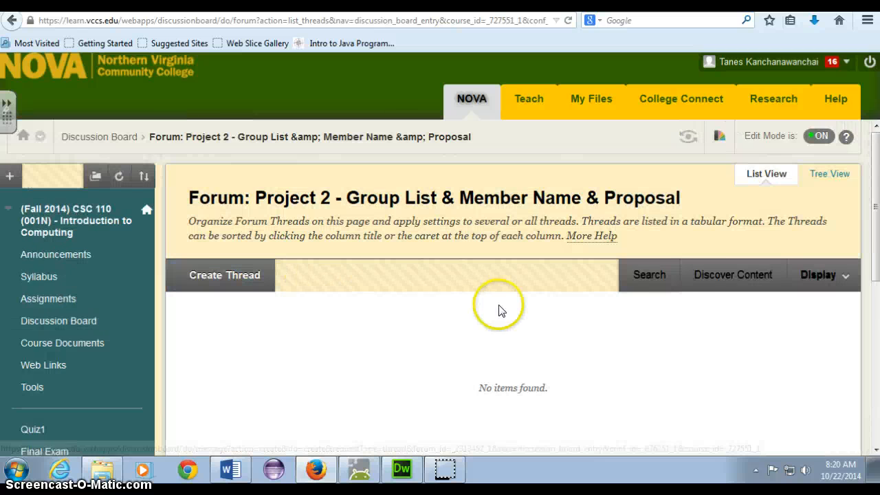
pyautogui.scroll(-2, 500, 311)
pyautogui.click(12, 20)
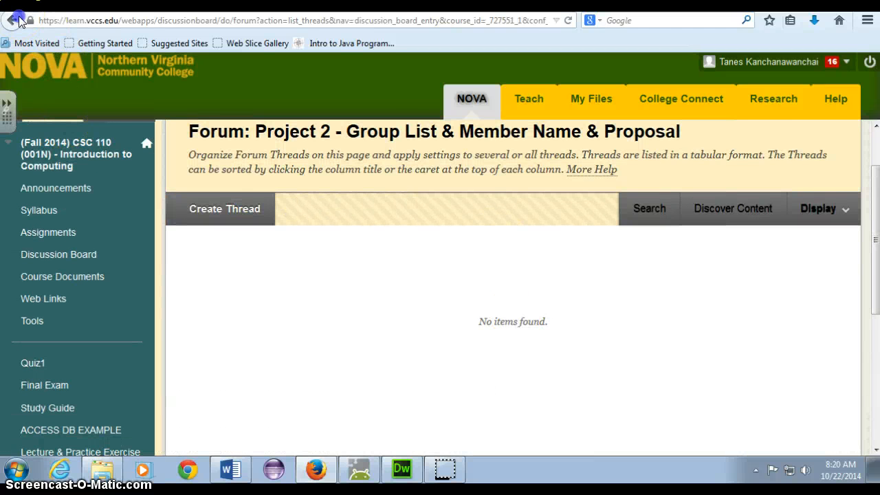
pyautogui.scroll(-4, 314, 334)
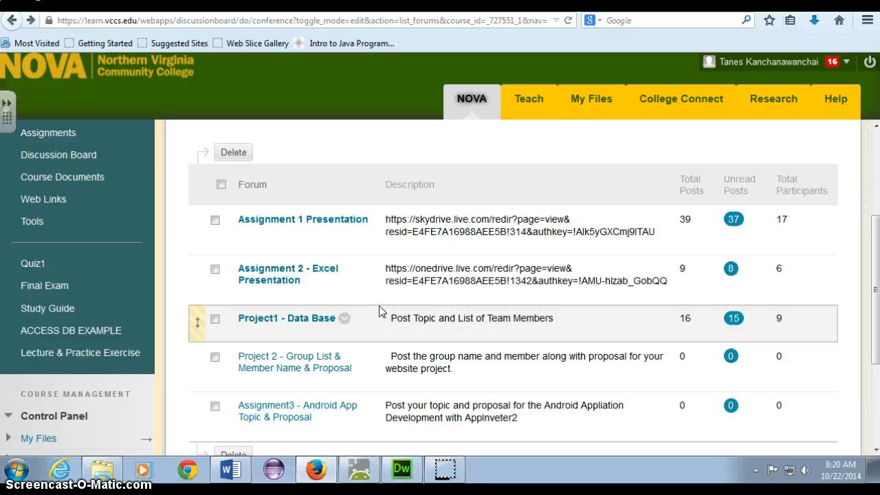
pyautogui.scroll(-1, 382, 316)
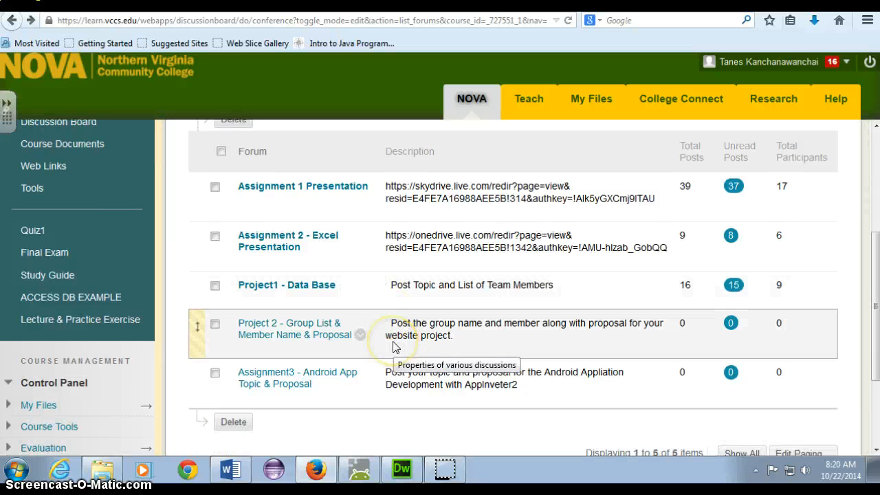
pyautogui.click(398, 331)
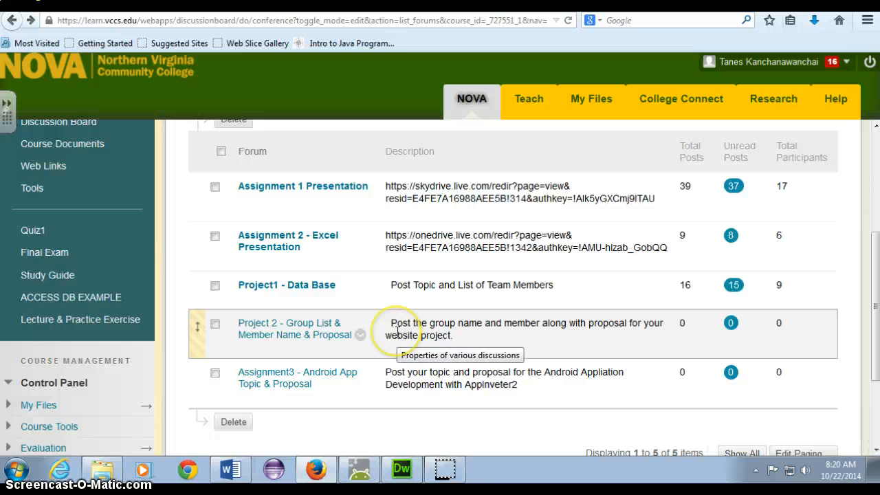
pyautogui.scroll(2, 138, 234)
pyautogui.scroll(2, 96, 275)
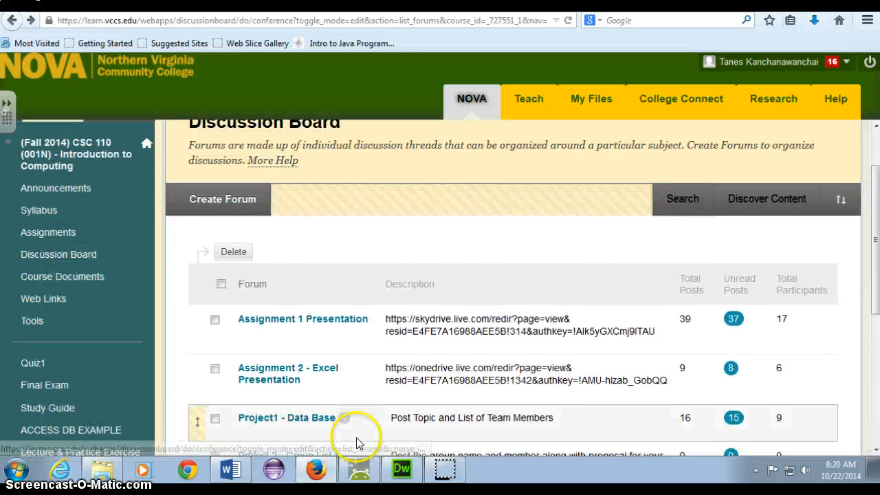
# Step: Return to the Website Project document and select its ten numbered requirements
pyautogui.click(238, 470)
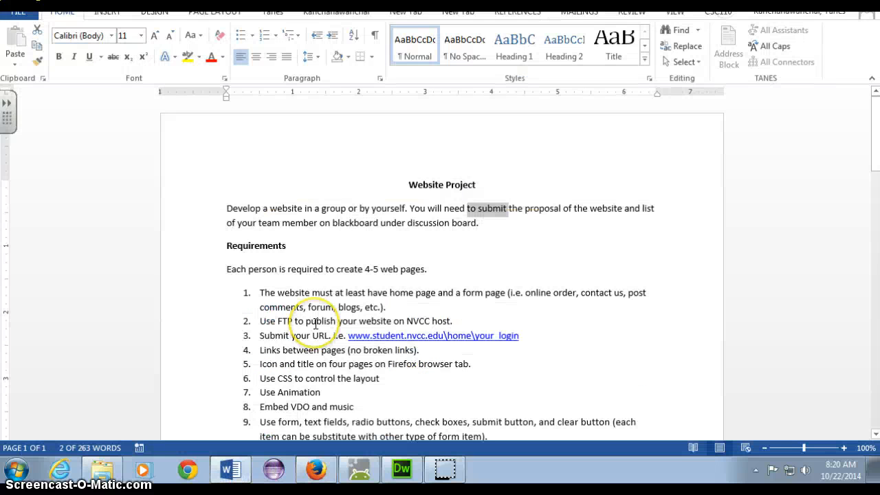
pyautogui.scroll(-2, 312, 330)
pyautogui.scroll(-3, 316, 325)
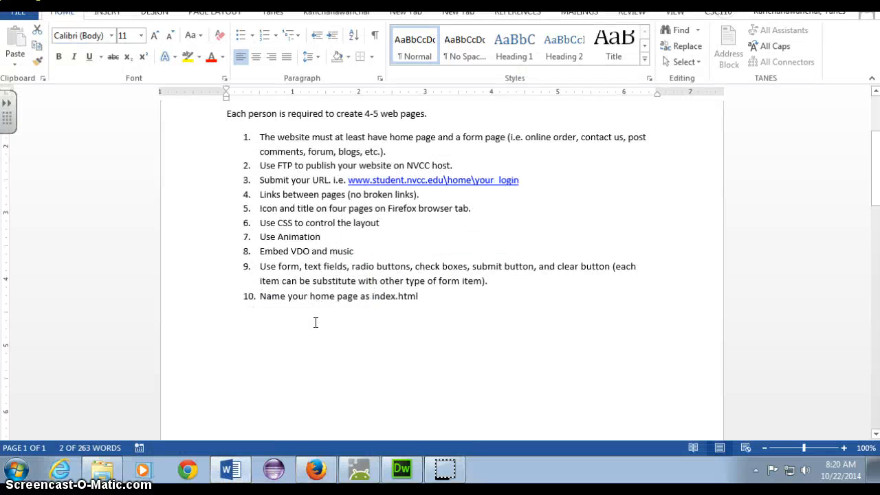
pyautogui.scroll(3, 314, 321)
pyautogui.click(258, 227)
pyautogui.moveTo(256, 228); pyautogui.dragTo(441, 391)
pyautogui.scroll(-15, 441, 385)
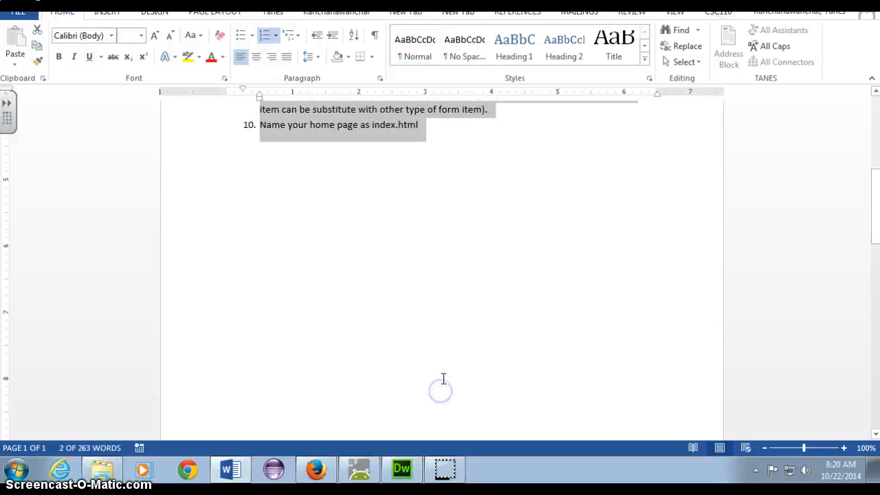
pyautogui.scroll(3, 438, 367)
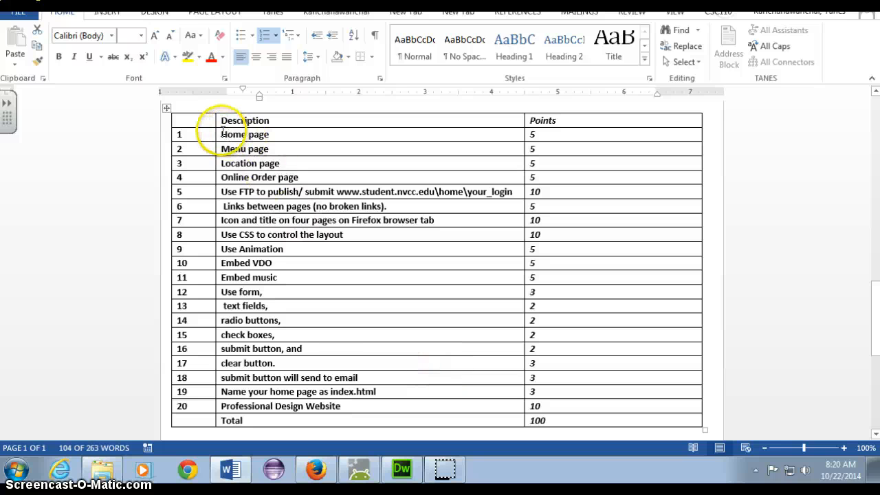
# Step: Select the grading table's Home, Menu and Location rows and the index.html naming requirement
pyautogui.moveTo(222, 134); pyautogui.dragTo(605, 415)
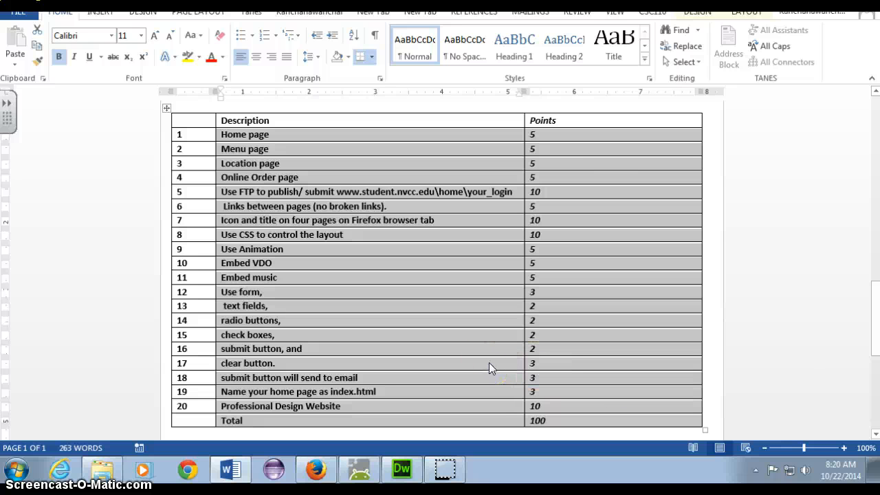
pyautogui.click(377, 169)
pyautogui.moveTo(227, 134); pyautogui.dragTo(552, 178)
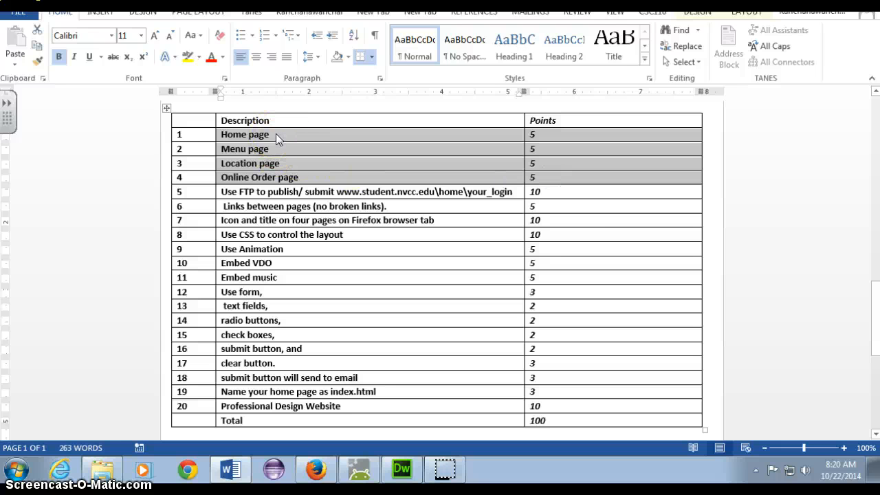
pyautogui.click(276, 134)
pyautogui.moveTo(223, 392); pyautogui.dragTo(388, 387)
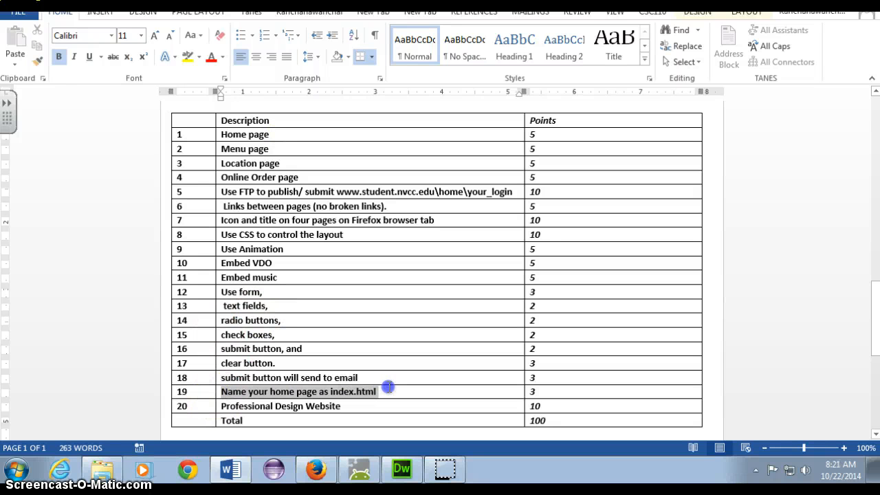
pyautogui.click(222, 148)
pyautogui.click(217, 148)
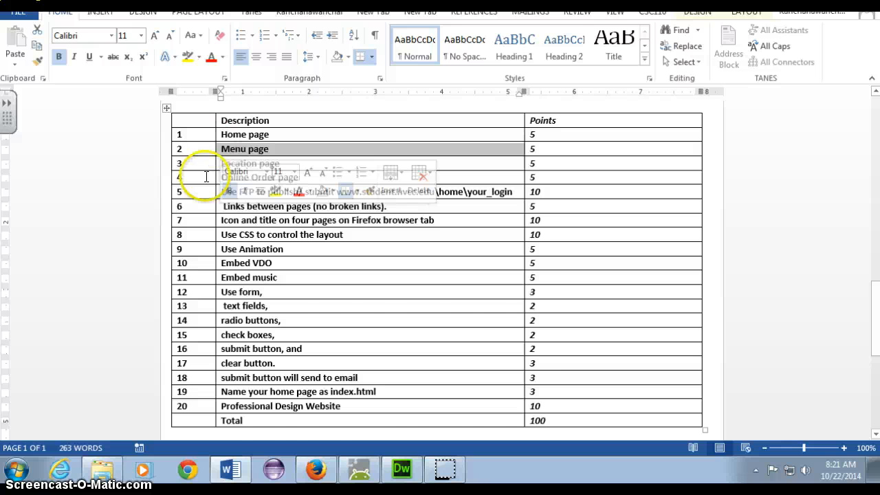
pyautogui.click(314, 461)
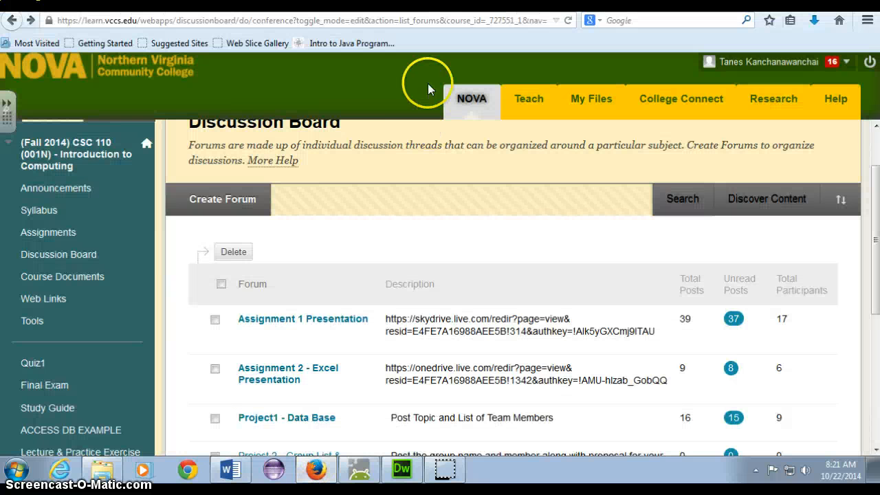
pyautogui.click(445, 4)
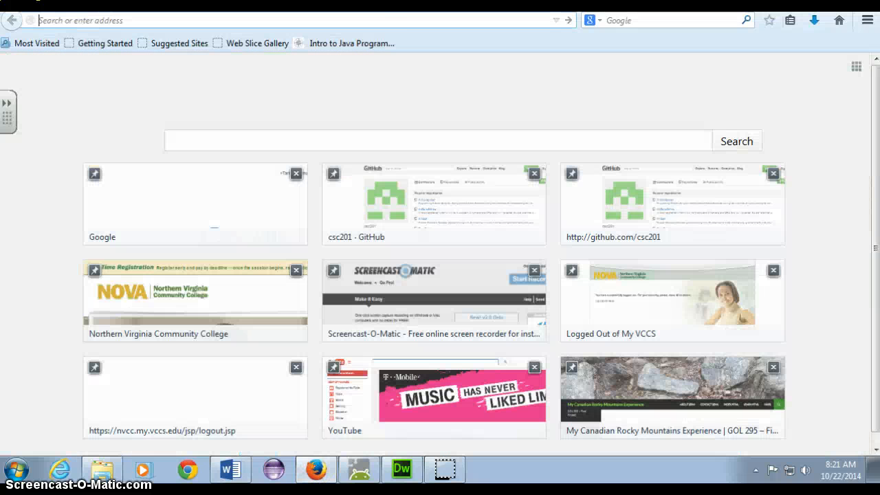
pyautogui.click(420, 14)
pyautogui.write('www')
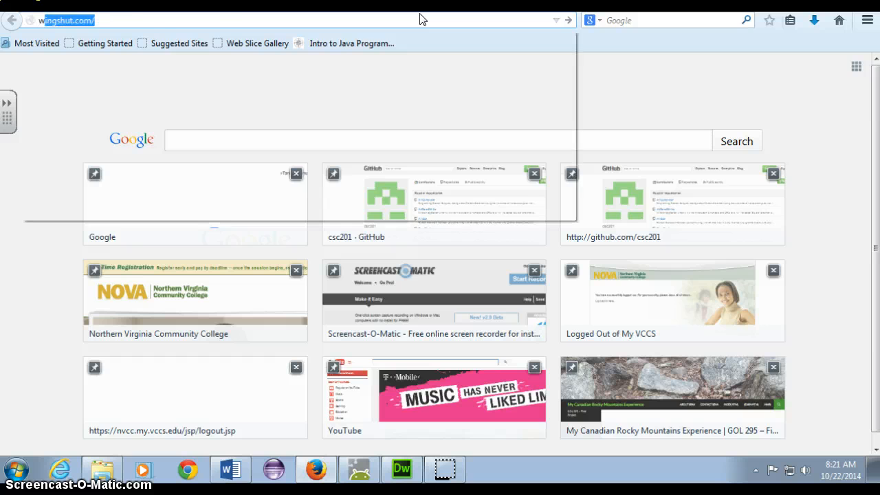
pyautogui.press('Down')
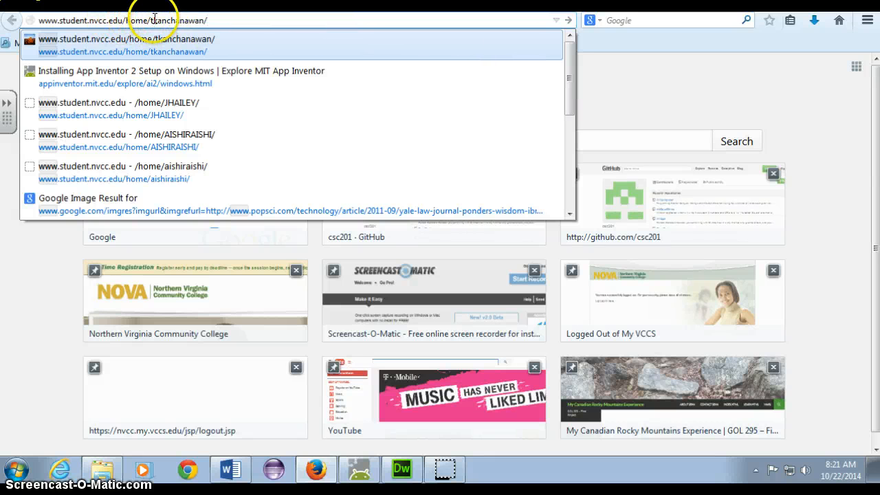
pyautogui.click(195, 19)
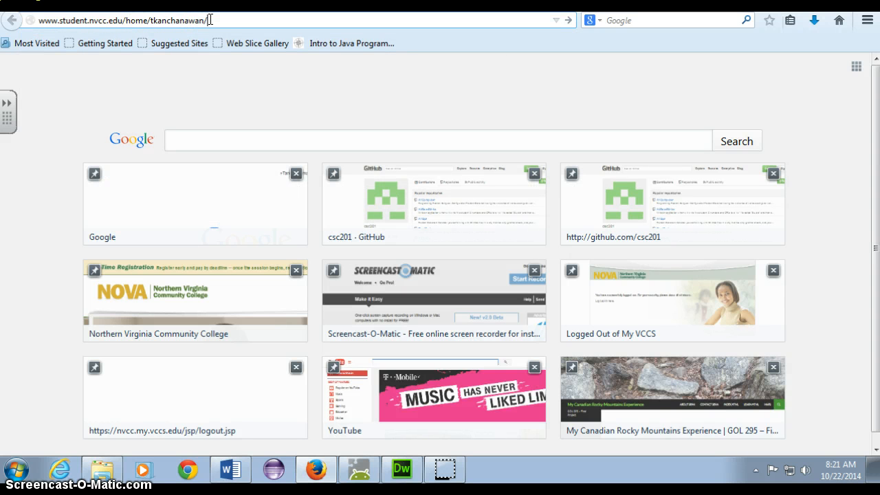
# Step: Select the home and personal folder parts of the address to explain the URL
pyautogui.moveTo(205, 20); pyautogui.dragTo(151, 21)
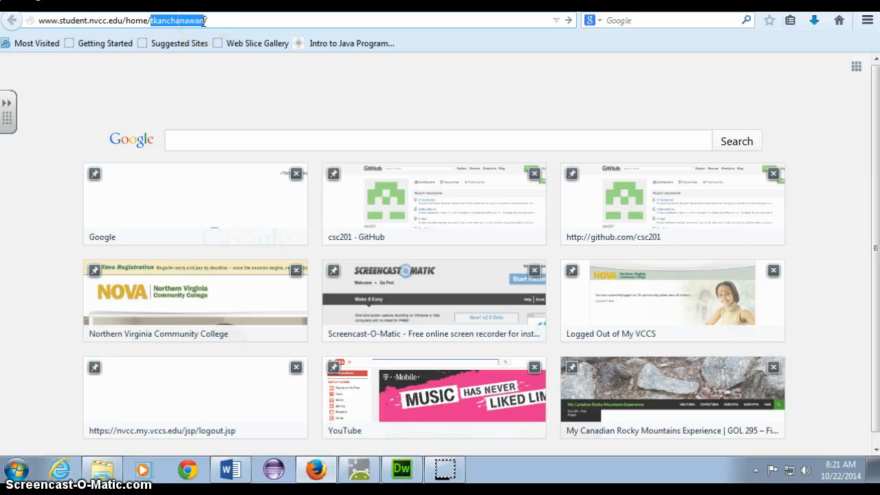
pyautogui.moveTo(205, 20); pyautogui.dragTo(151, 21)
pyautogui.moveTo(211, 19); pyautogui.dragTo(148, 19)
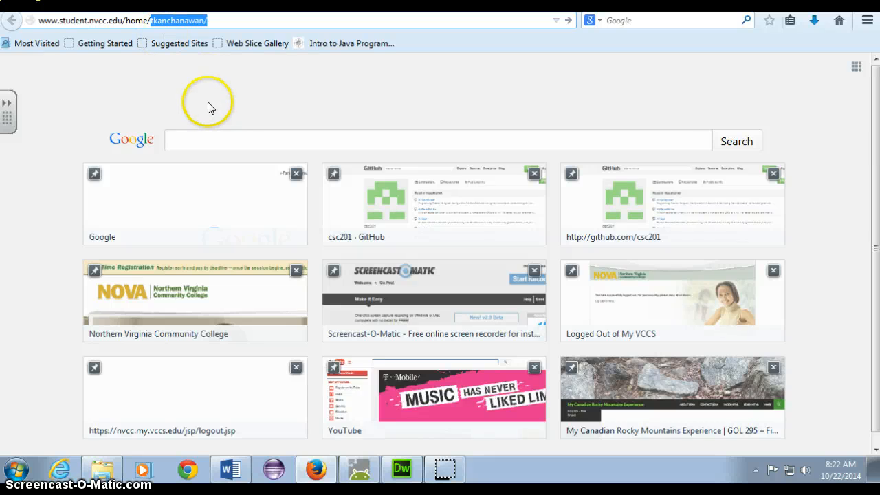
pyautogui.click(203, 15)
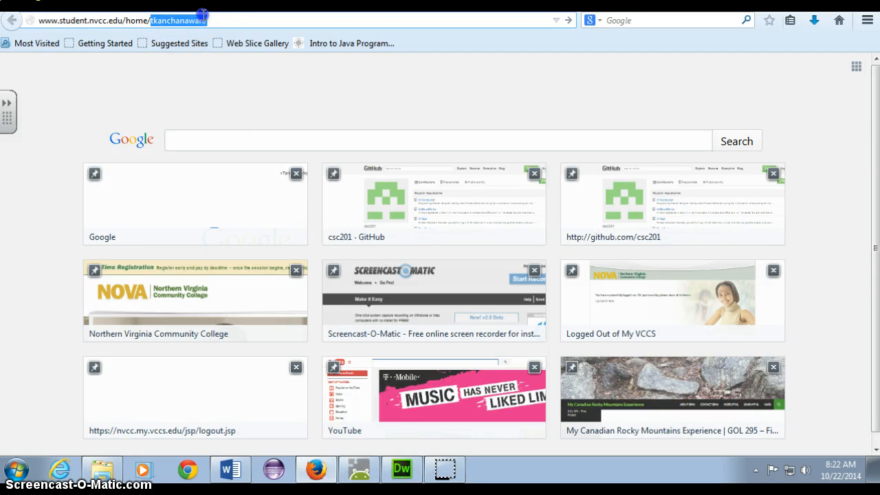
pyautogui.moveTo(205, 21); pyautogui.dragTo(139, 22)
pyautogui.click(207, 21)
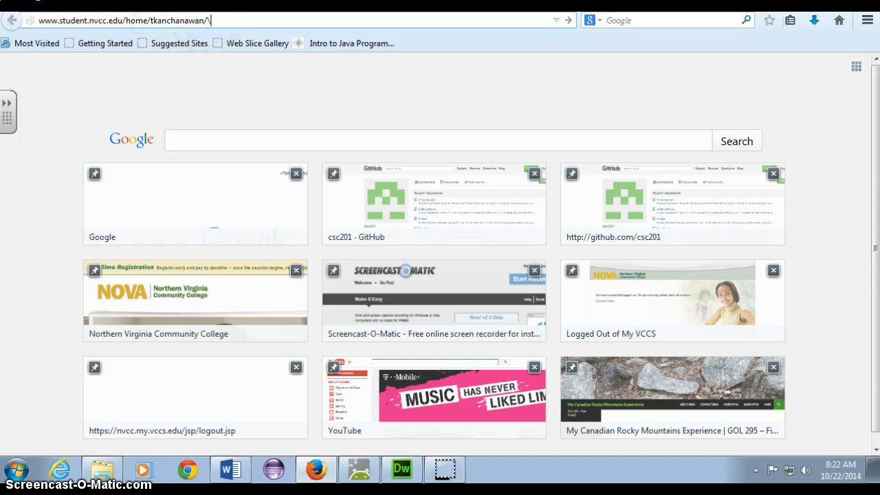
# Step: Load the Hello Class! site and test its NVCC and CONTACT links, going back each time
pyautogui.press('Return')
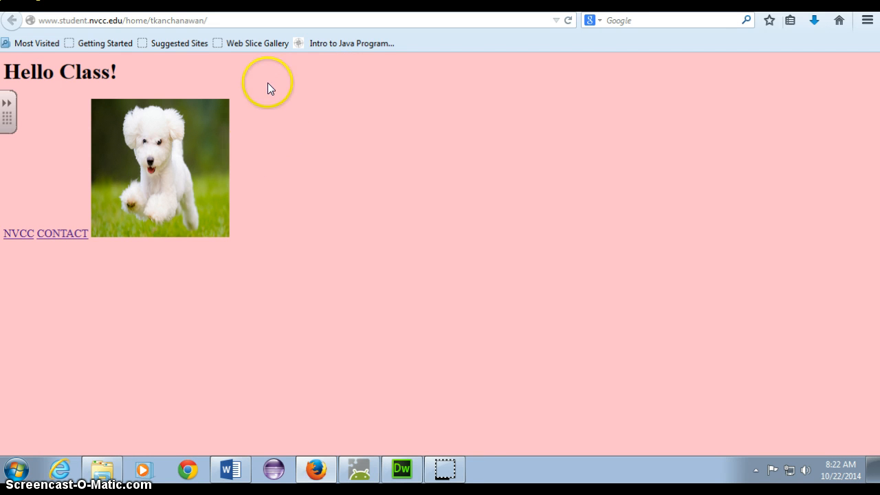
pyautogui.click(25, 236)
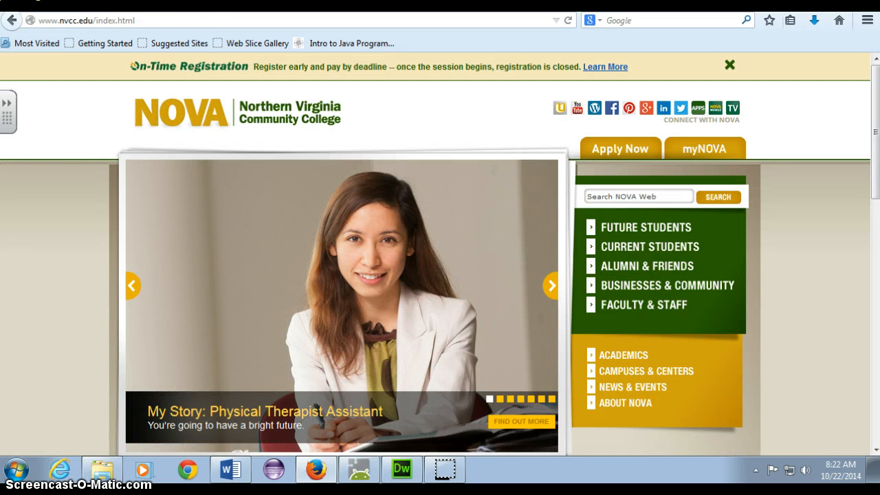
pyautogui.click(12, 20)
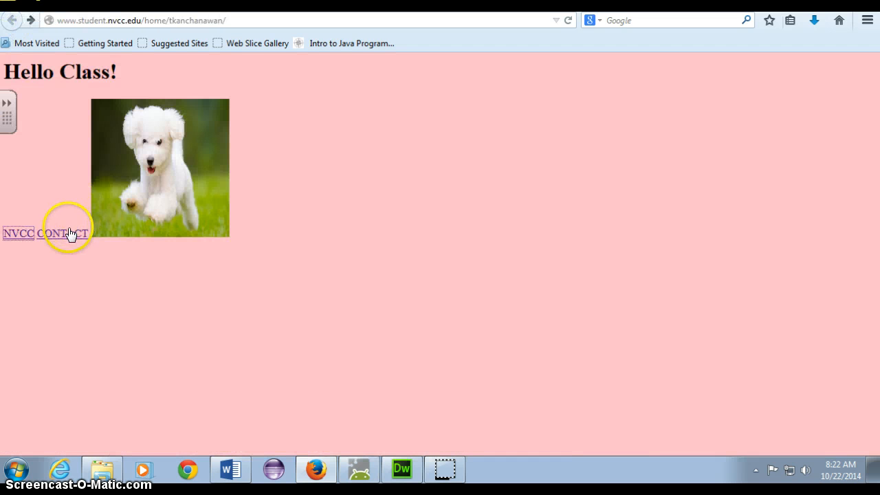
pyautogui.click(69, 234)
pyautogui.click(11, 18)
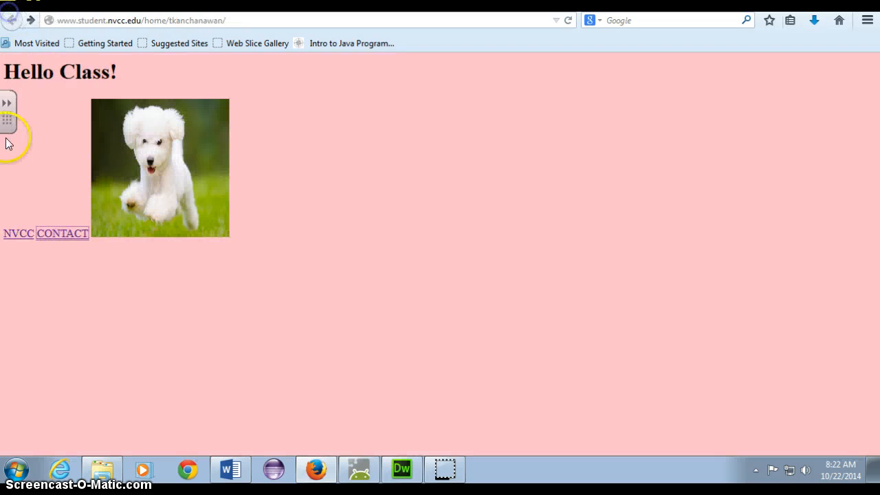
pyautogui.click(28, 236)
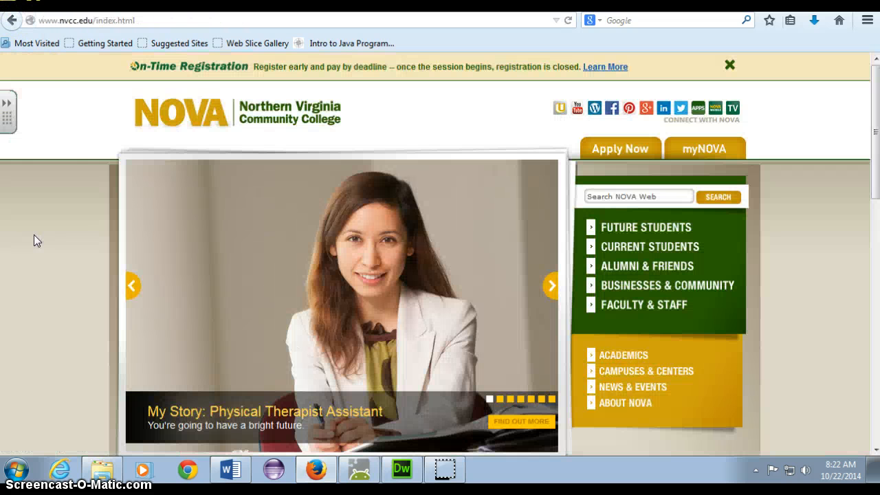
pyautogui.click(16, 21)
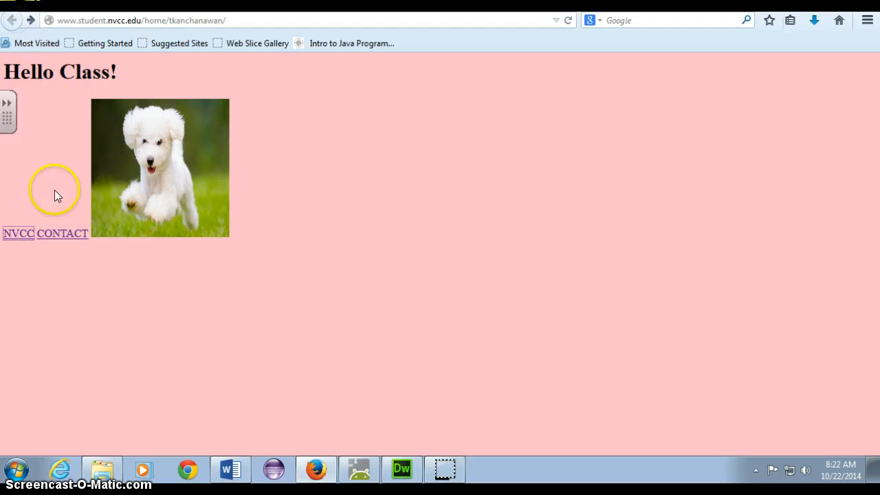
# Step: Test the contact page's HOME link and try submitting the First Name contact form
pyautogui.click(70, 236)
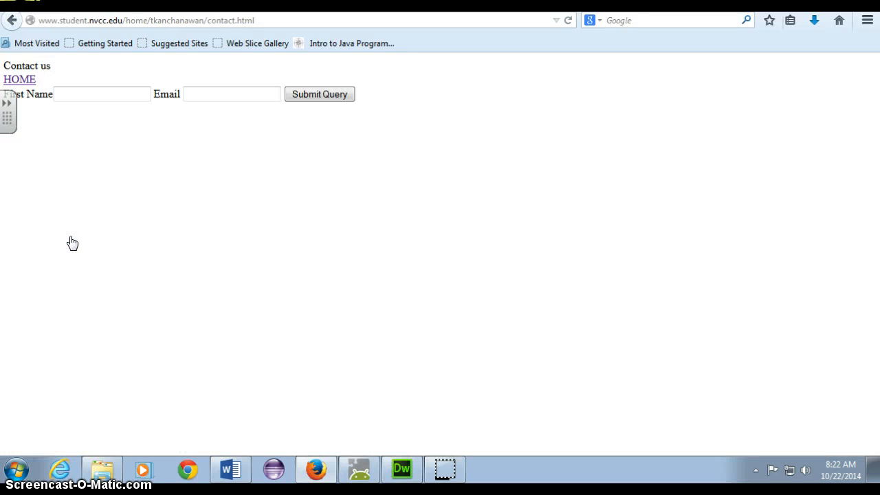
pyautogui.click(28, 79)
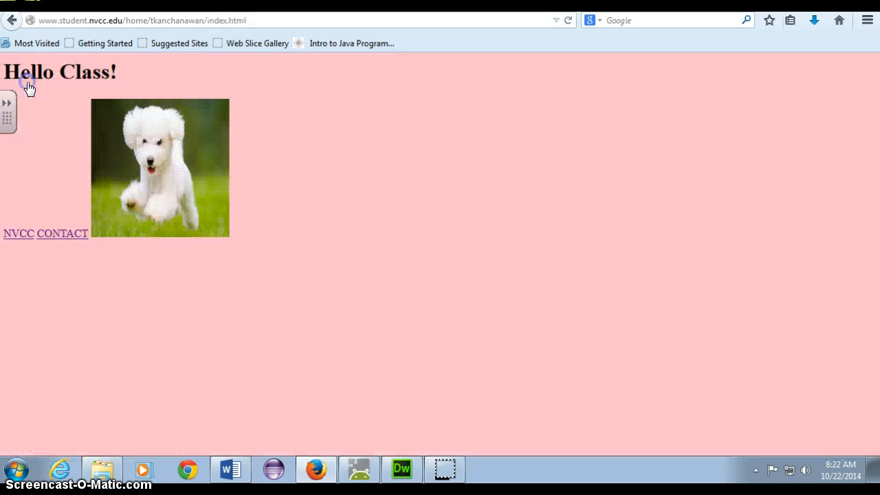
pyautogui.click(58, 235)
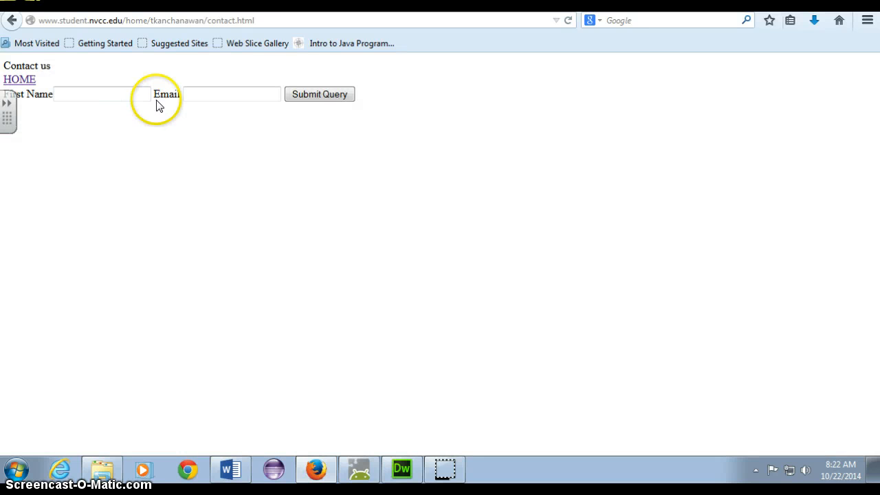
pyautogui.click(98, 94)
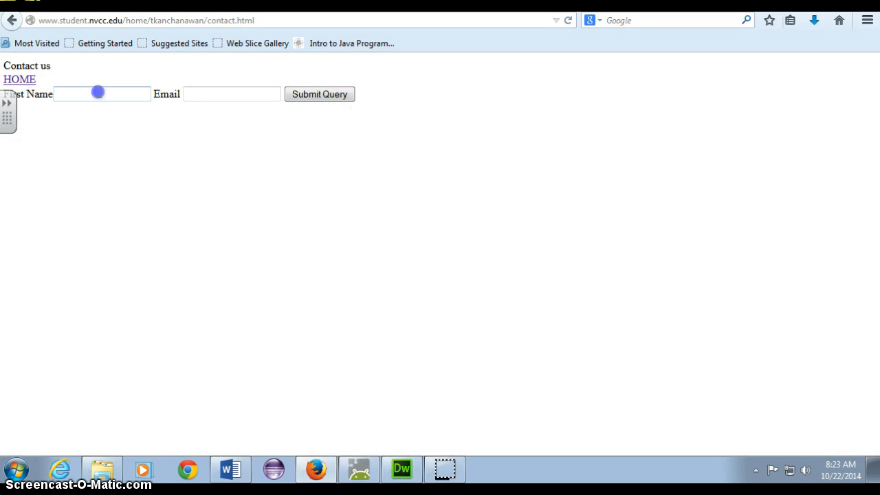
pyautogui.click(303, 95)
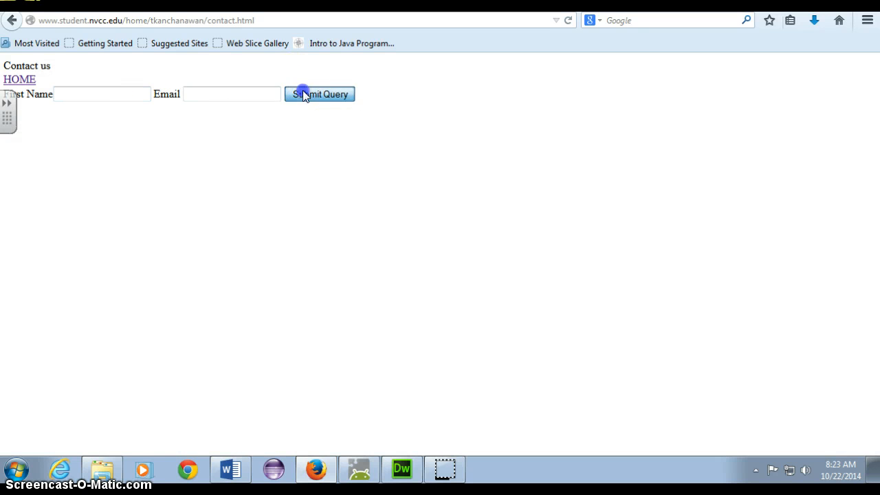
pyautogui.click(109, 92)
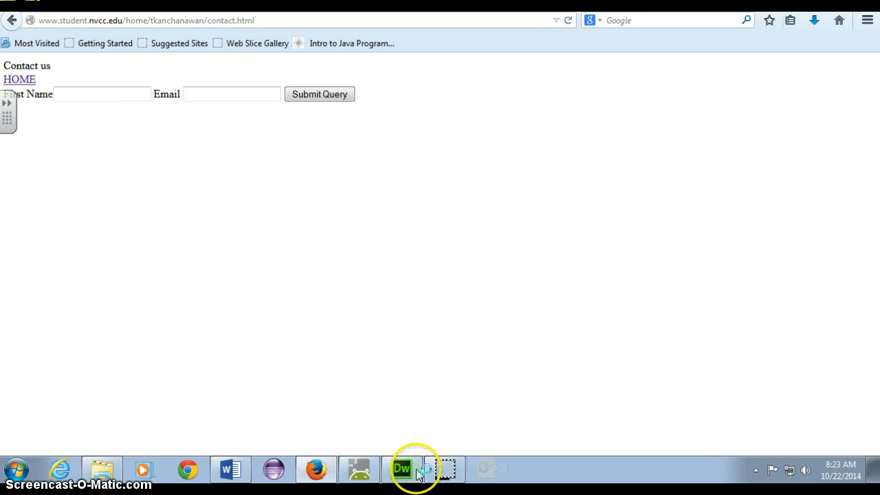
pyautogui.click(230, 469)
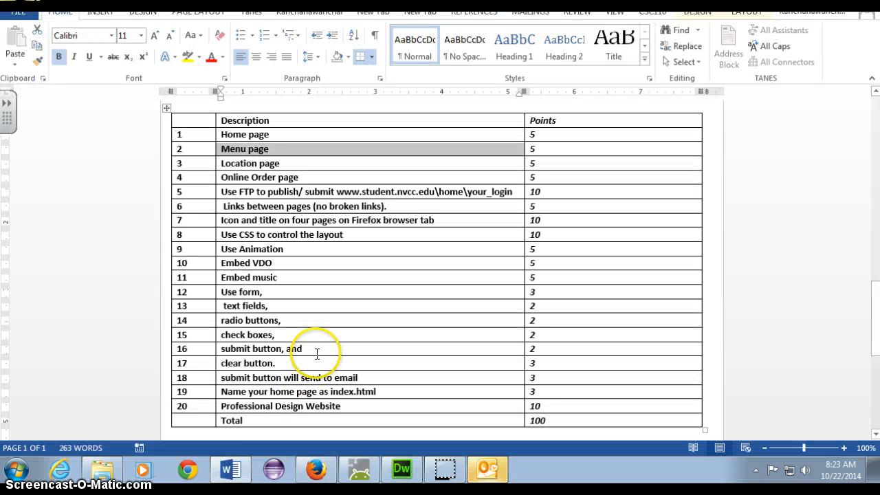
pyautogui.click(251, 136)
pyautogui.moveTo(223, 135); pyautogui.dragTo(561, 140)
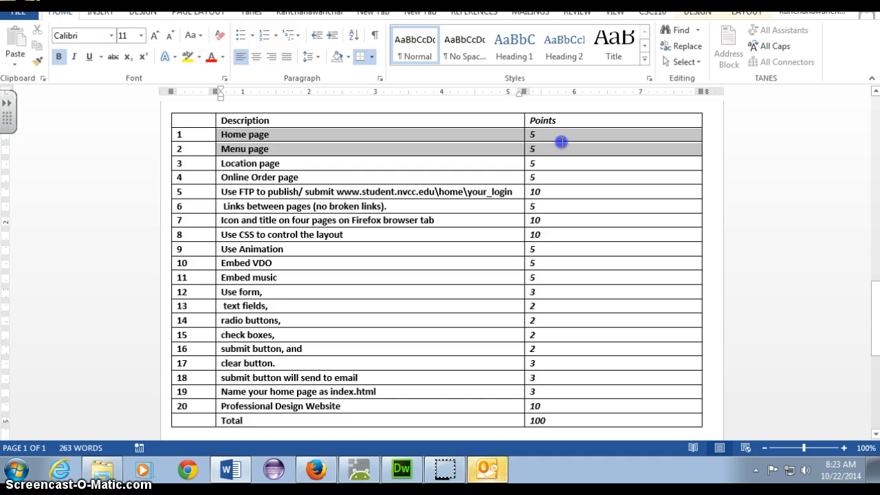
pyautogui.moveTo(562, 142); pyautogui.dragTo(560, 140)
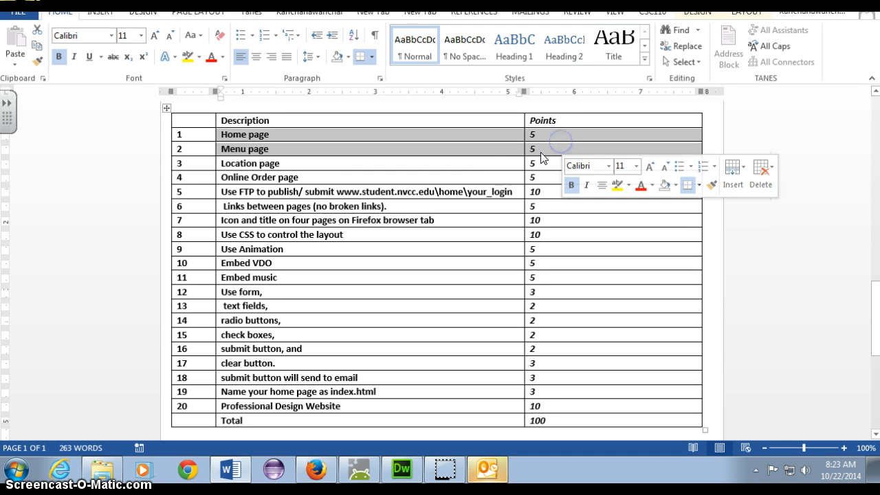
pyautogui.click(510, 168)
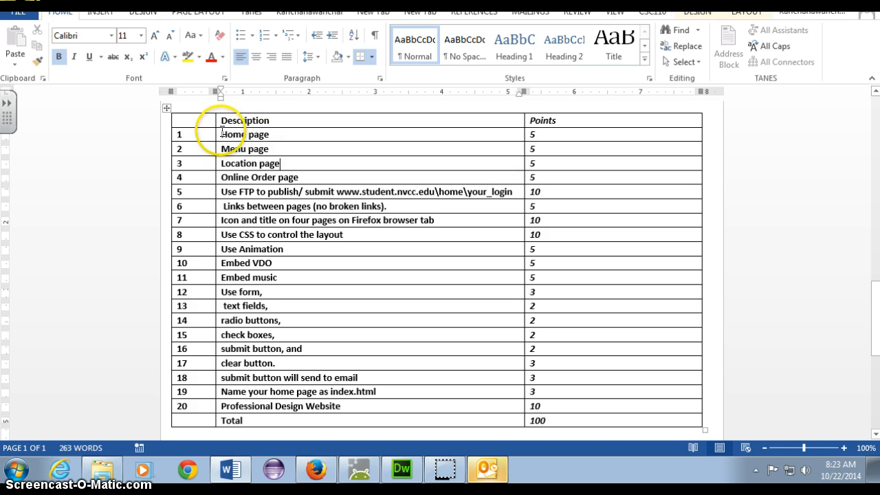
pyautogui.moveTo(222, 132); pyautogui.dragTo(551, 172)
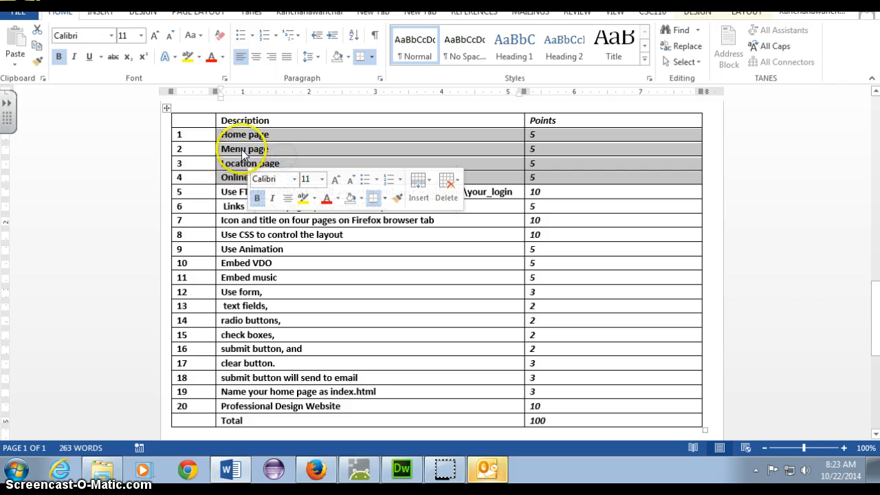
pyautogui.moveTo(234, 150); pyautogui.dragTo(270, 148)
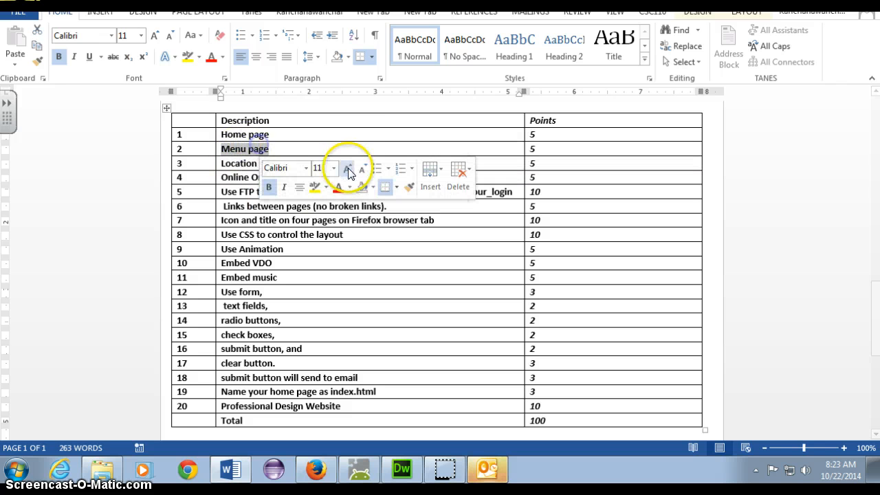
pyautogui.scroll(1, 340, 132)
pyautogui.click(227, 168)
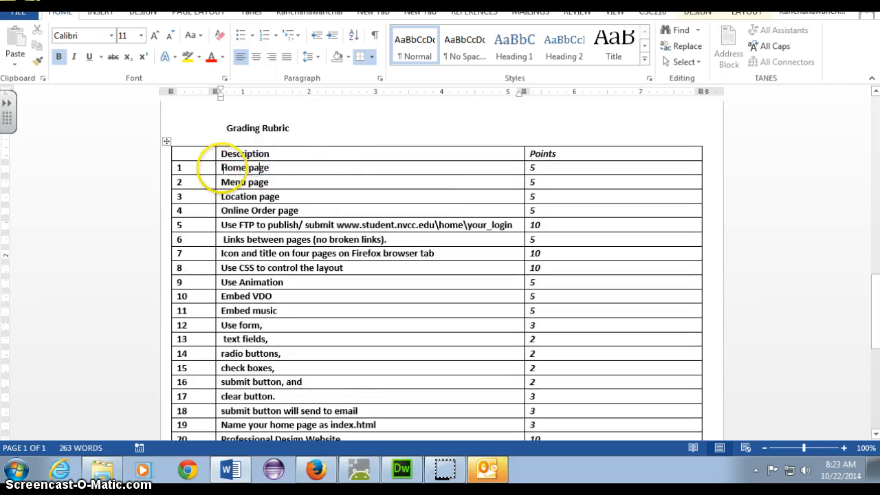
pyautogui.click(217, 169)
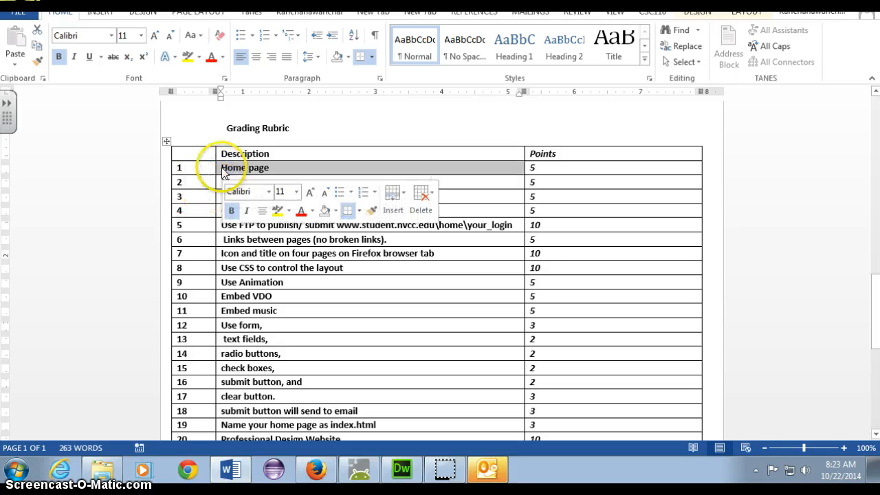
pyautogui.click(211, 181)
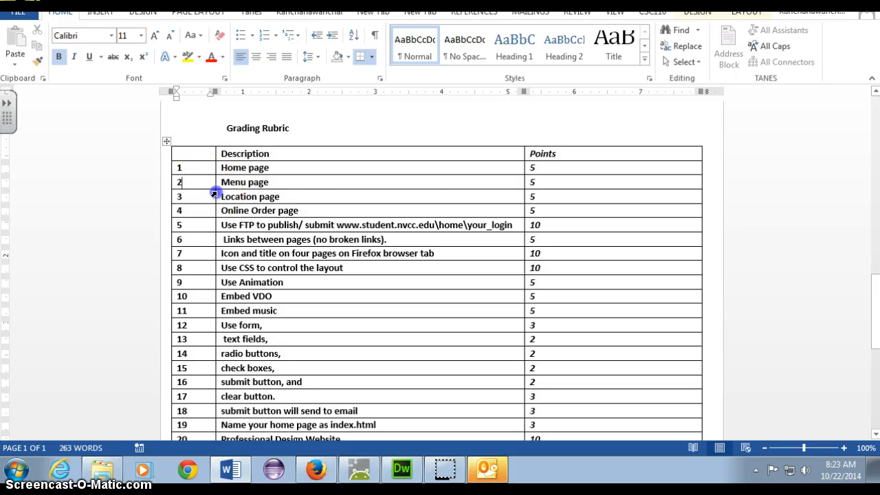
pyautogui.click(214, 194)
pyautogui.click(205, 208)
pyautogui.click(218, 208)
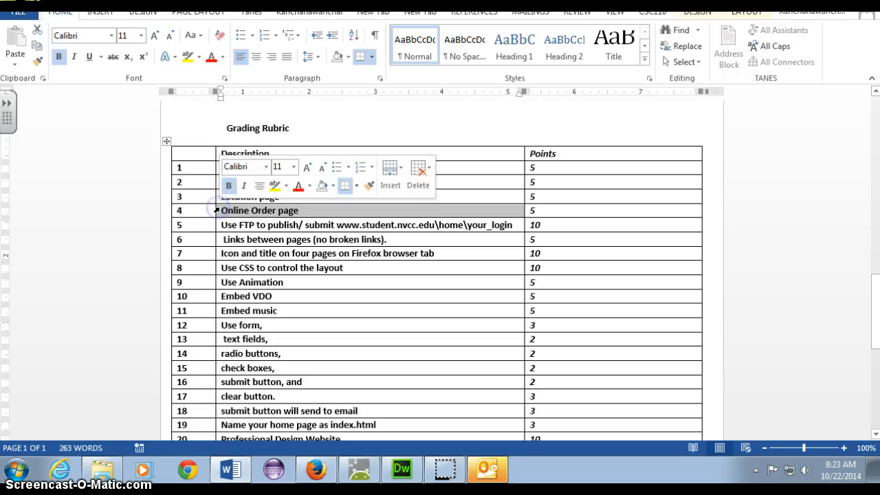
pyautogui.click(216, 225)
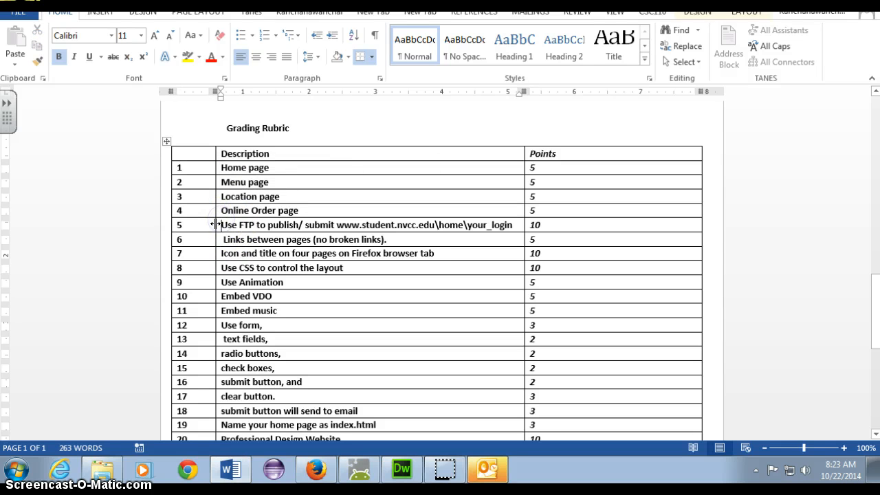
pyautogui.click(222, 224)
pyautogui.moveTo(222, 224); pyautogui.dragTo(306, 218)
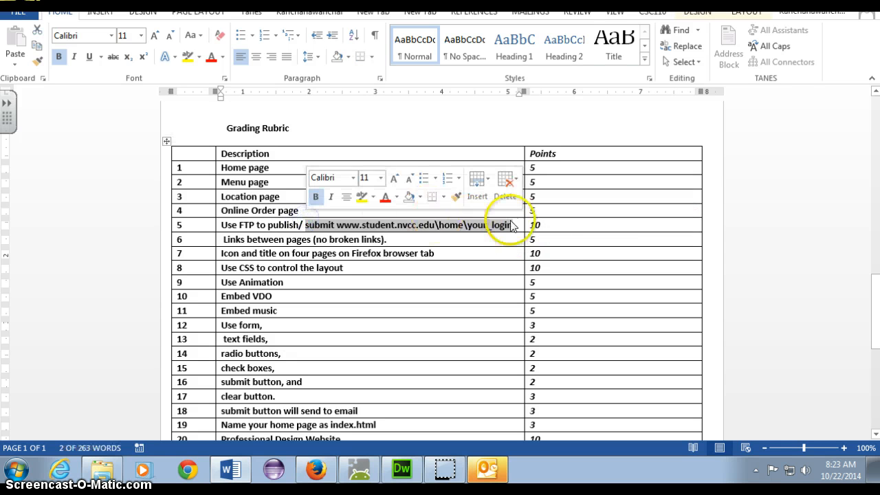
pyautogui.click(544, 226)
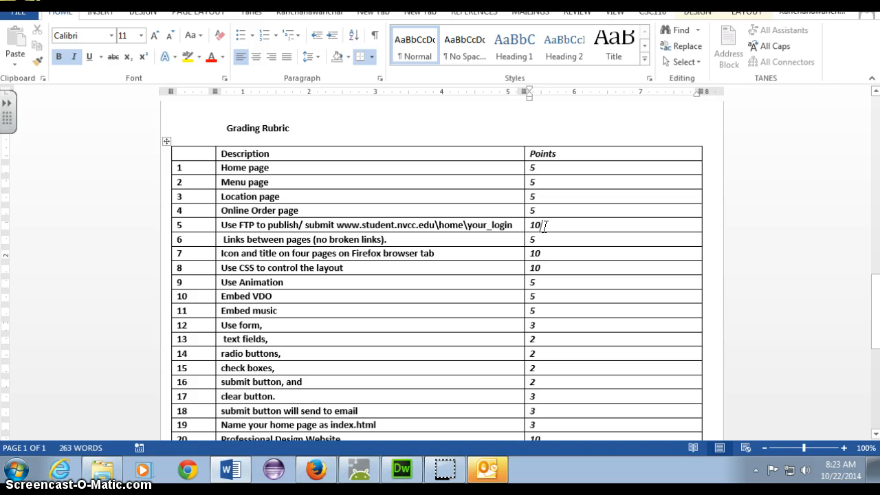
pyautogui.moveTo(544, 226); pyautogui.dragTo(168, 219)
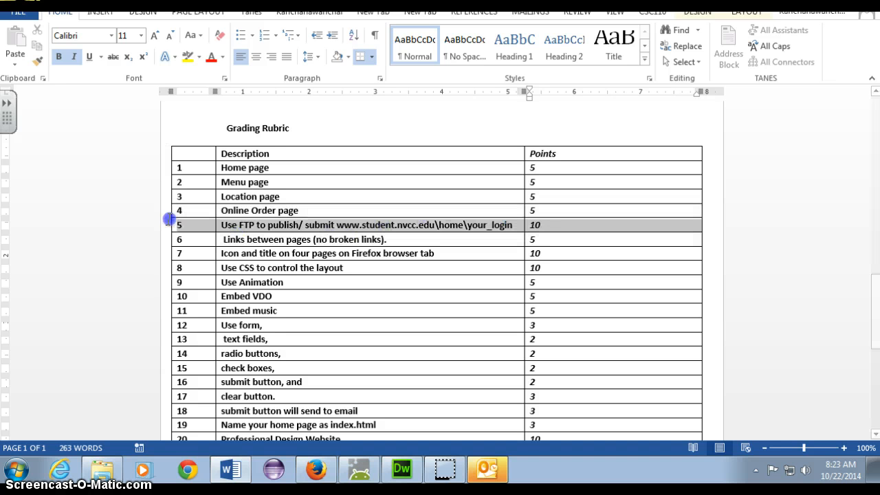
pyautogui.click(436, 237)
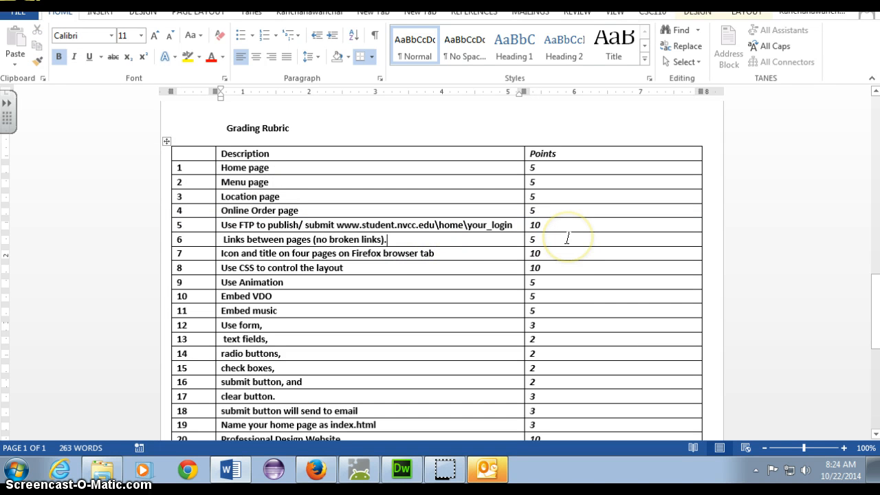
pyautogui.moveTo(568, 237); pyautogui.dragTo(291, 239)
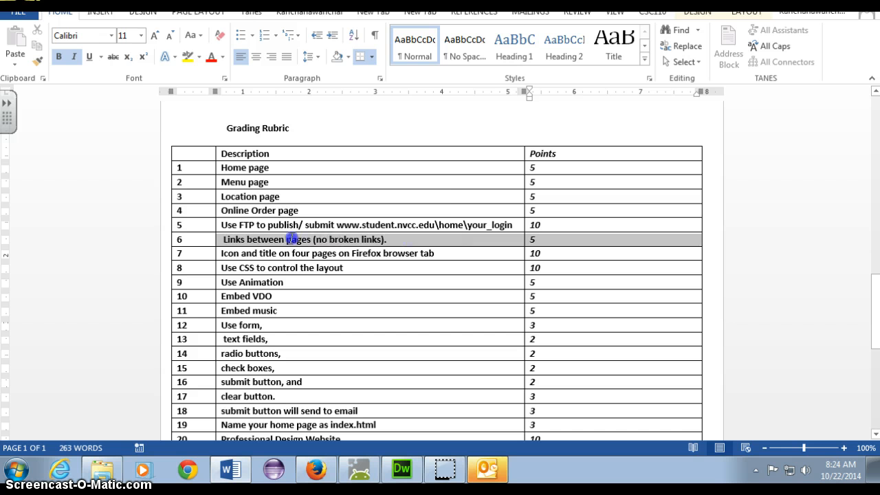
pyautogui.click(224, 224)
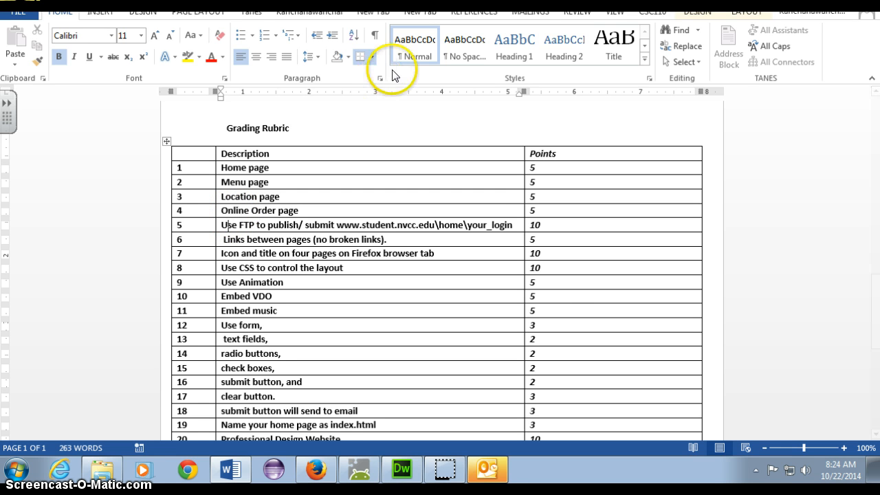
pyautogui.moveTo(270, 2); pyautogui.dragTo(457, 7)
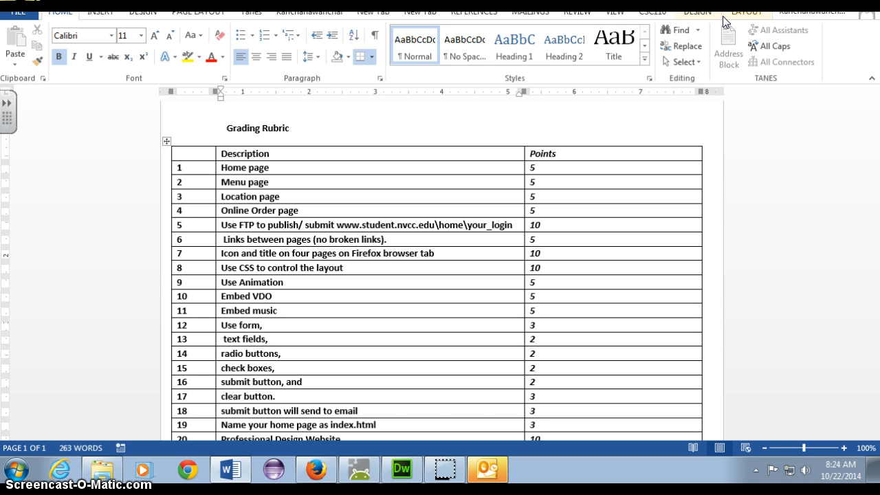
pyautogui.click(664, 150)
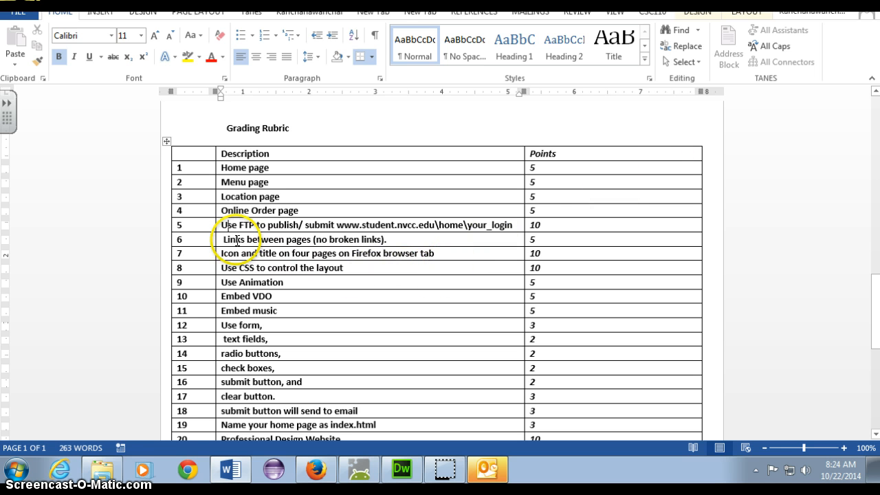
pyautogui.moveTo(224, 239); pyautogui.dragTo(535, 240)
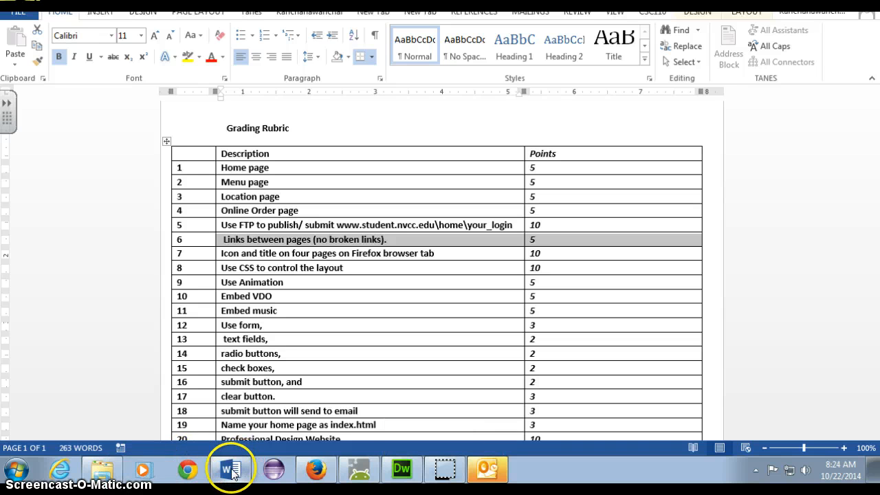
# Step: Test the sample site's CONTACT and HOME links between index.html and contact.html
pyautogui.click(404, 474)
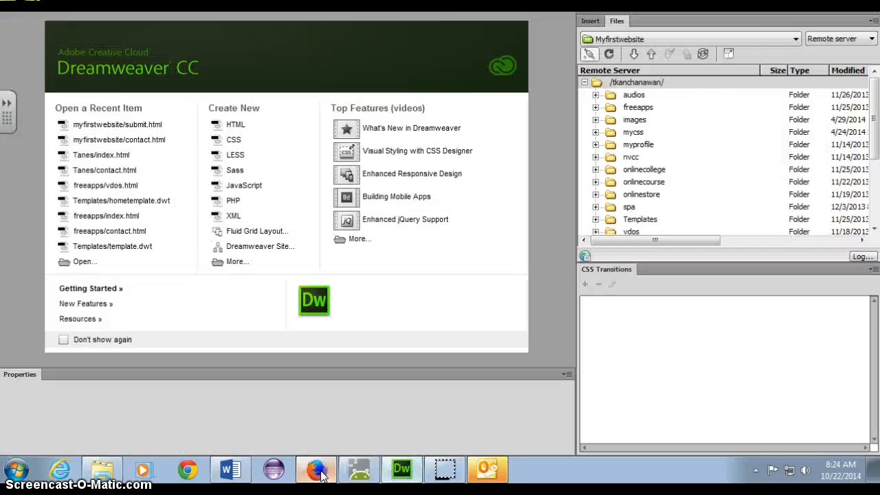
pyautogui.click(316, 469)
pyautogui.click(19, 79)
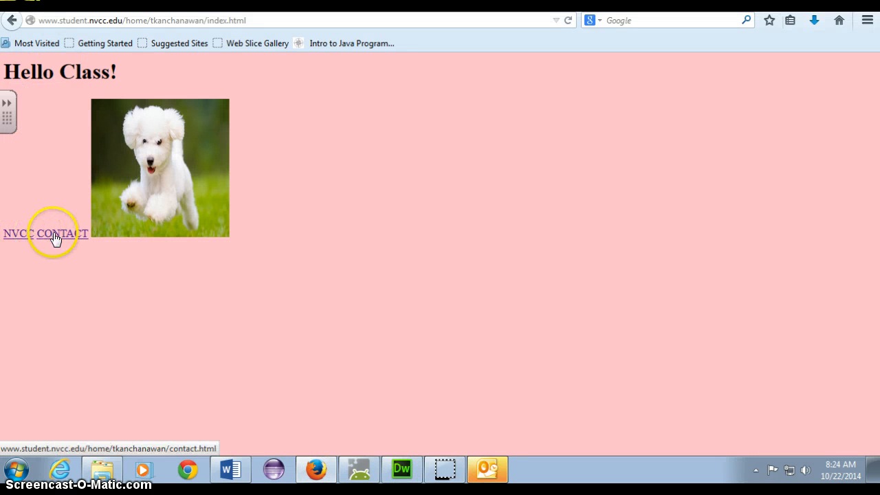
pyautogui.click(48, 235)
pyautogui.click(19, 81)
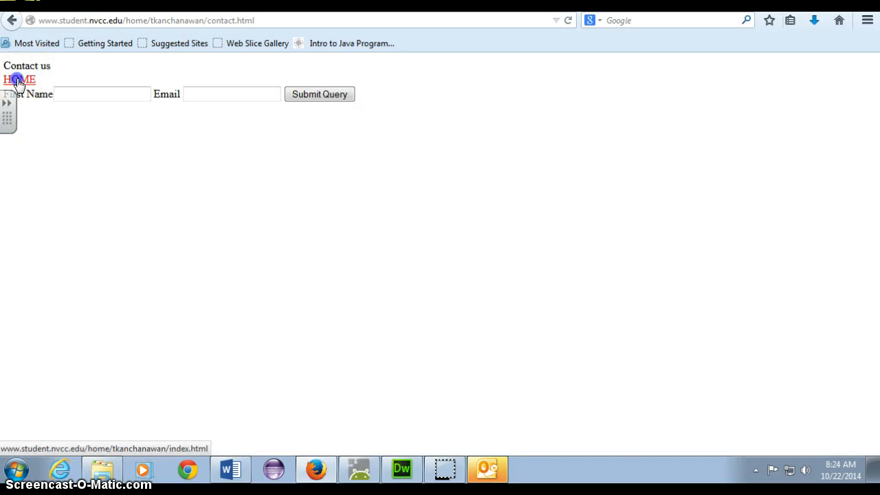
pyautogui.click(66, 232)
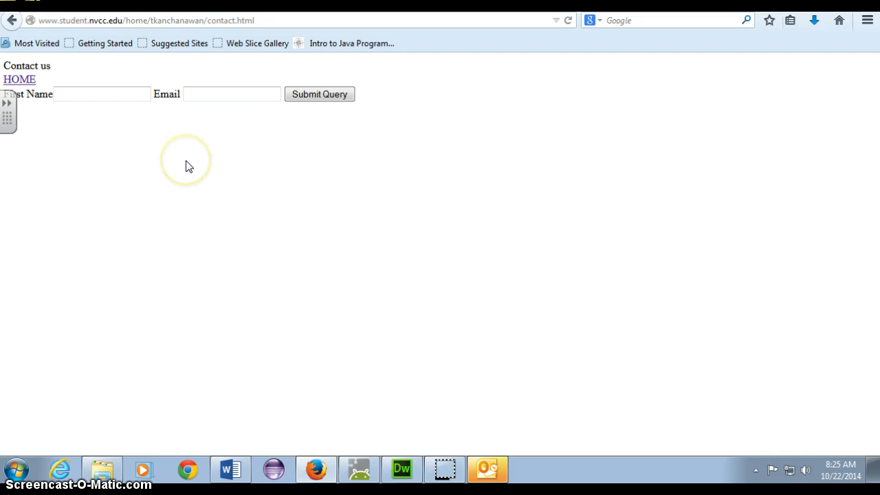
pyautogui.hotkey('alt', 'Tab')
pyautogui.hotkey('alt', 'Tab')
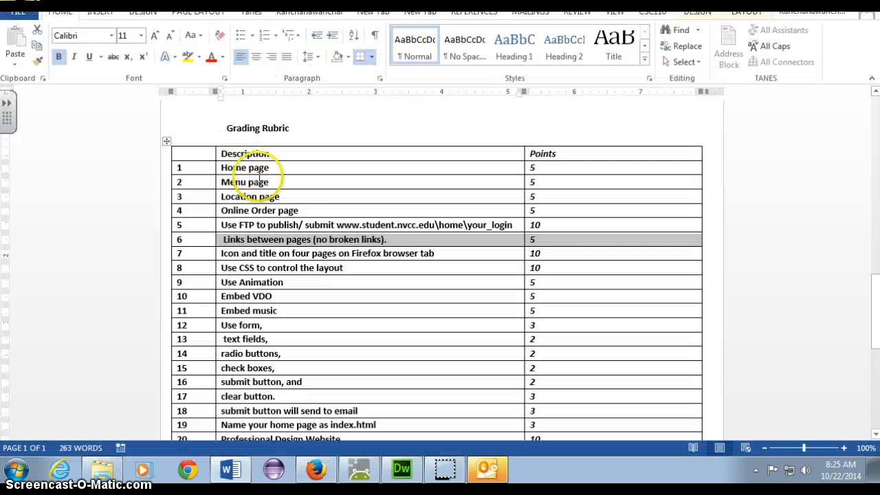
# Step: Highlight row 7's icon-and-title requirement in the Word rubric table
pyautogui.click(352, 254)
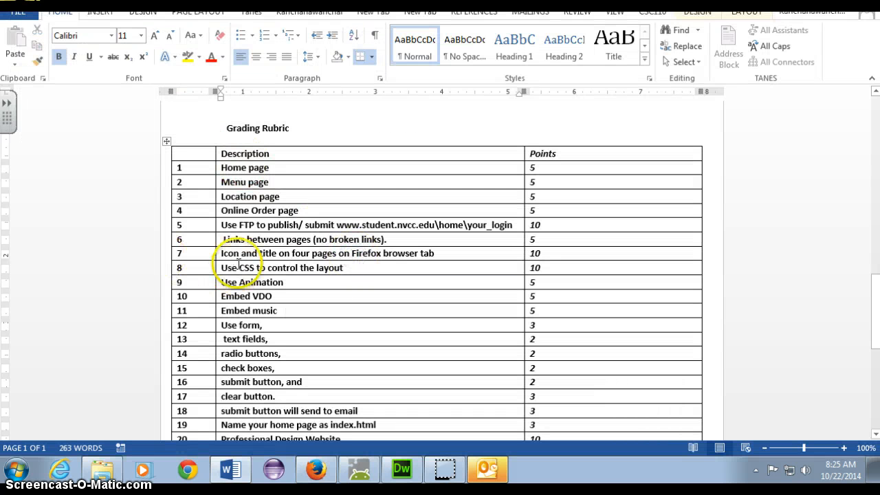
pyautogui.moveTo(221, 253); pyautogui.dragTo(555, 256)
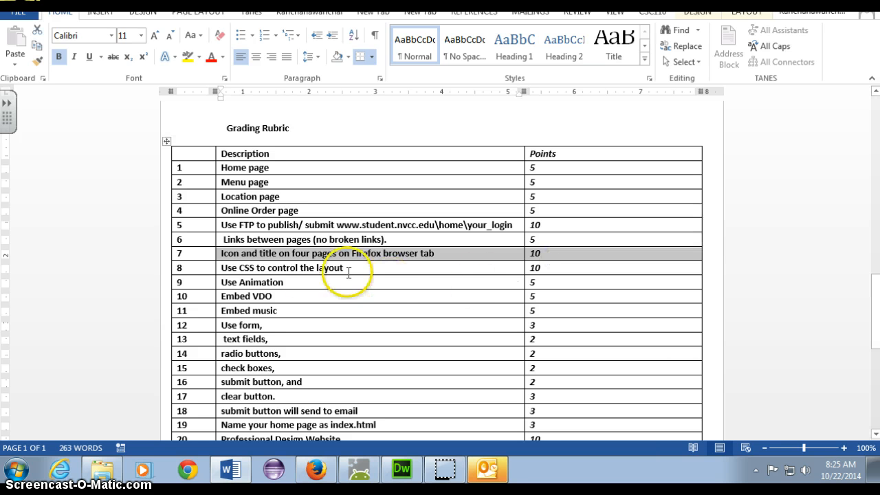
pyautogui.click(314, 469)
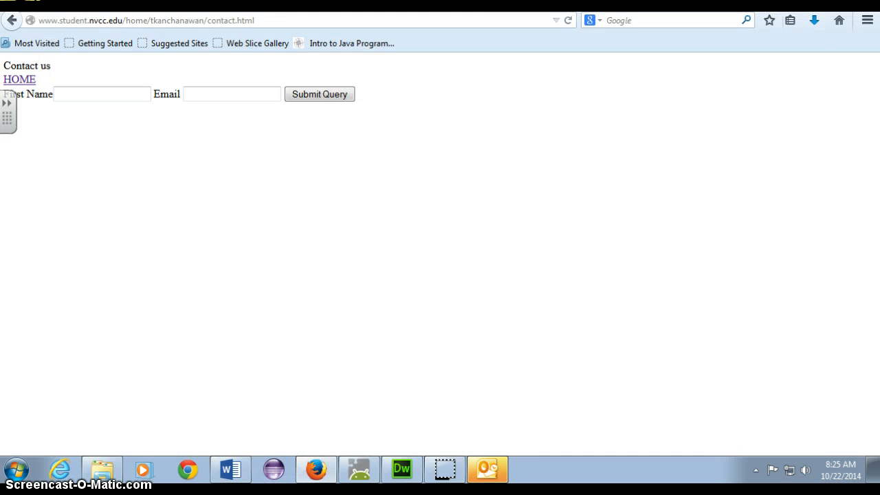
# Step: Restore Firefox smaller to show the contact page's tab, then minimize it for Dreamweaver
pyautogui.moveTo(653, 2); pyautogui.dragTo(547, 63)
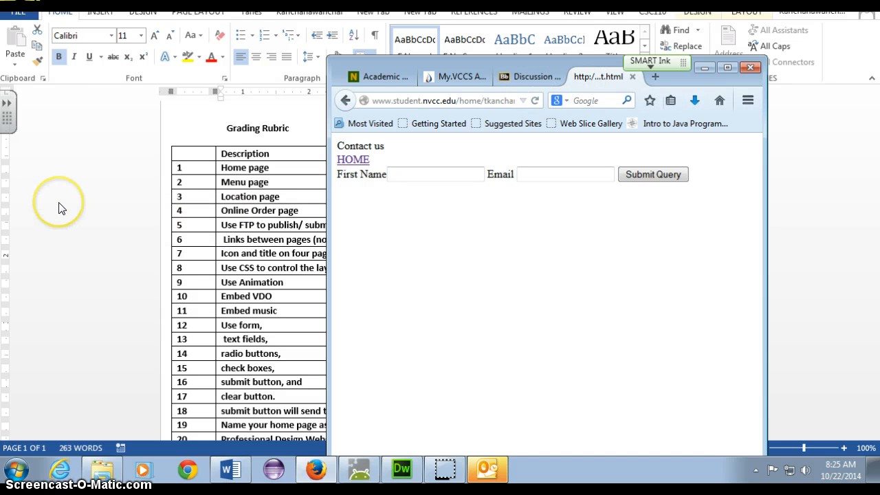
pyautogui.click(705, 69)
pyautogui.click(401, 470)
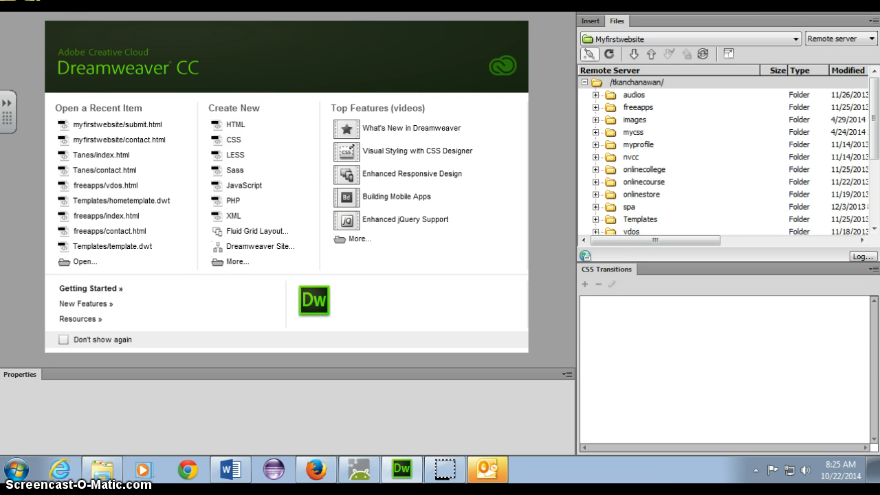
# Step: Review the defined sites in Manage Sites, then start a new site via Site > New Site
pyautogui.click(844, 4)
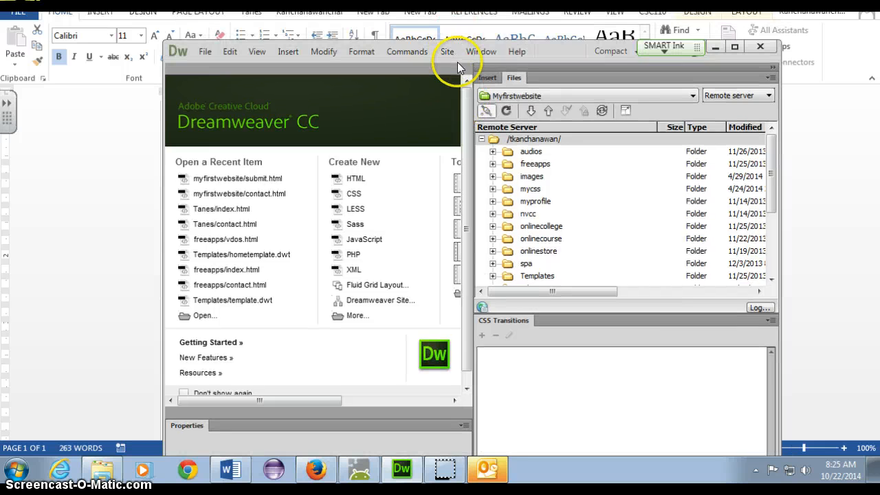
pyautogui.click(448, 55)
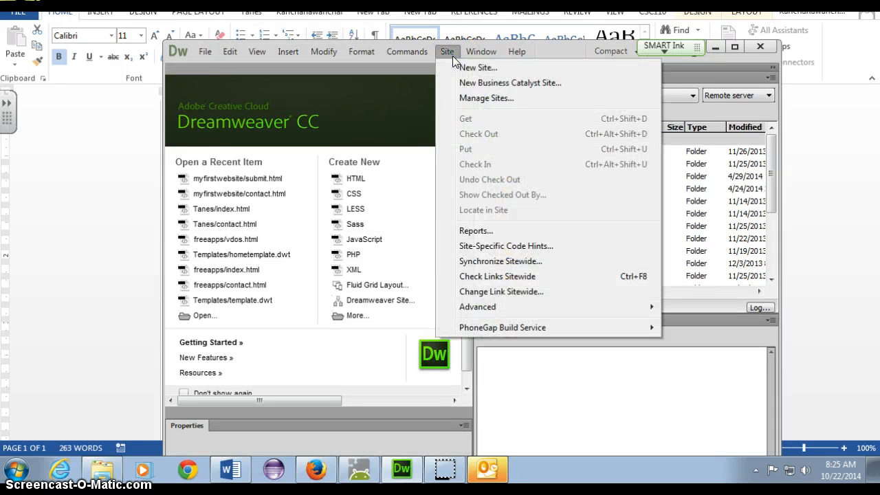
pyautogui.click(485, 100)
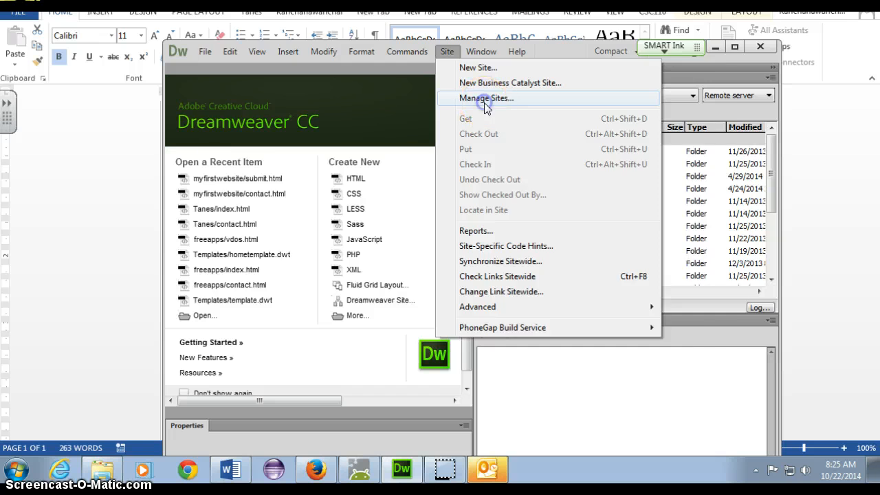
pyautogui.click(484, 100)
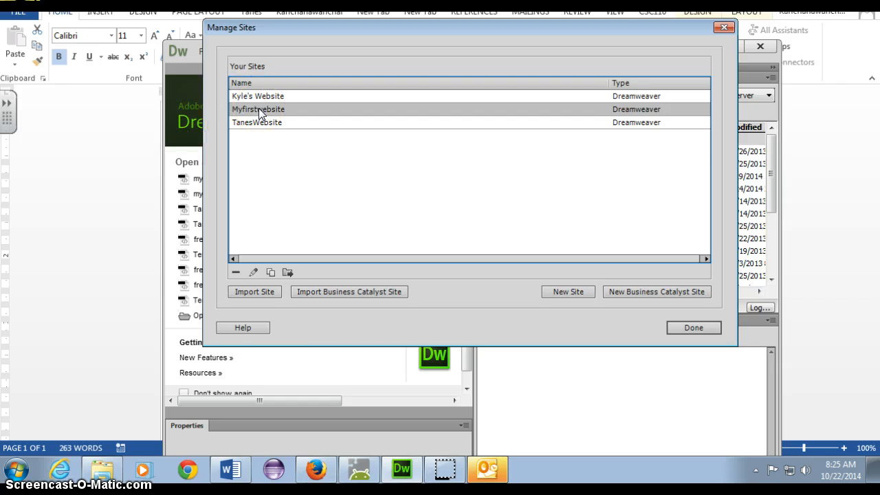
pyautogui.click(708, 328)
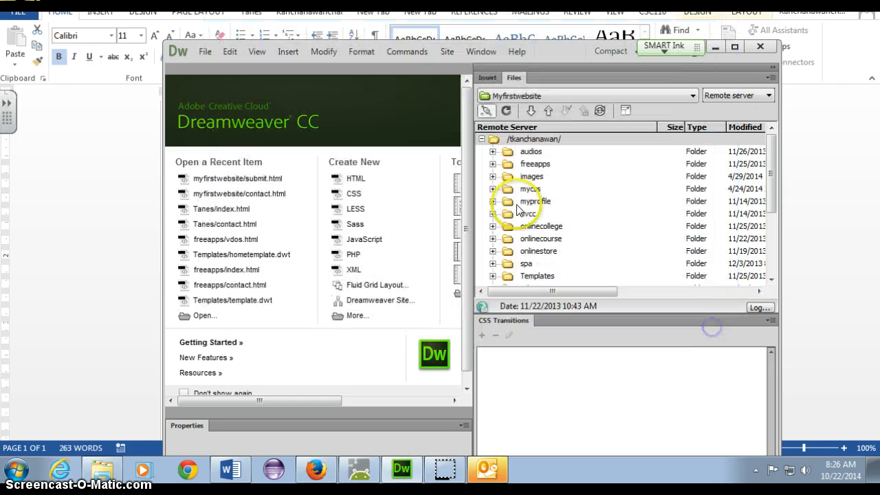
pyautogui.click(447, 52)
pyautogui.click(459, 68)
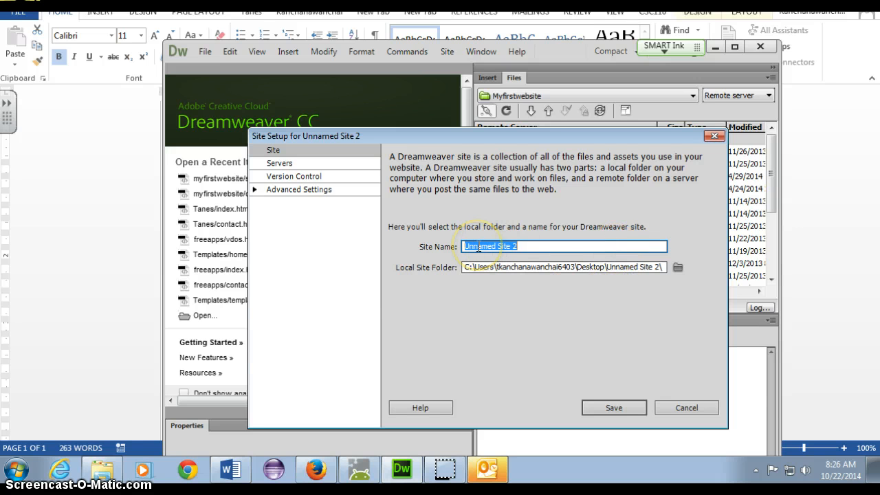
# Step: Set the Local Site Folder to the myfirstwebsite folder on the Desktop
pyautogui.click(677, 268)
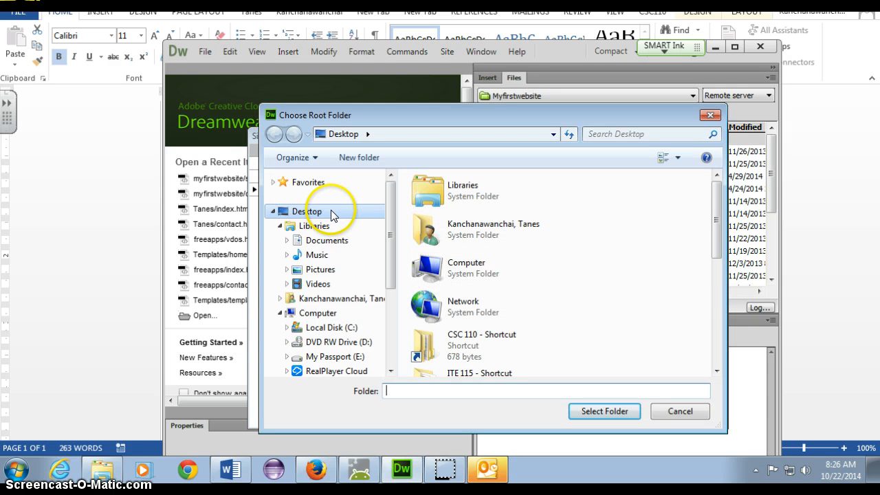
pyautogui.click(335, 210)
pyautogui.moveTo(716, 216); pyautogui.dragTo(742, 317)
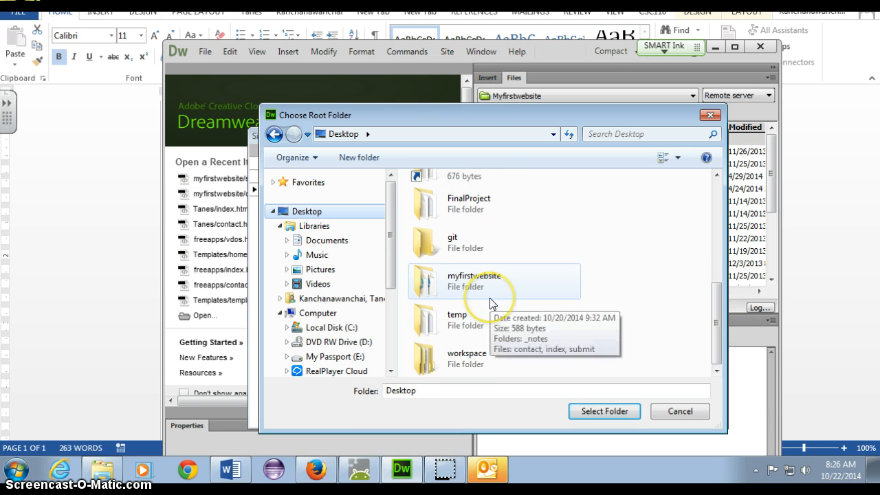
pyautogui.doubleClick(443, 283)
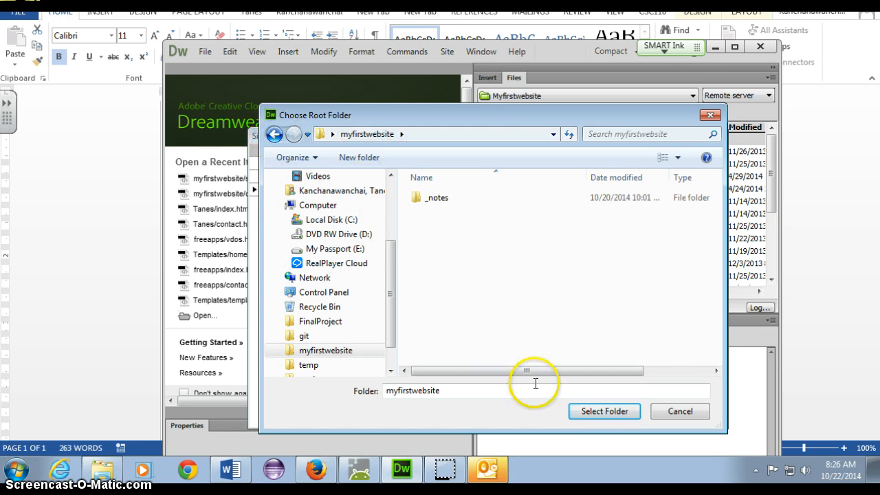
pyautogui.click(603, 411)
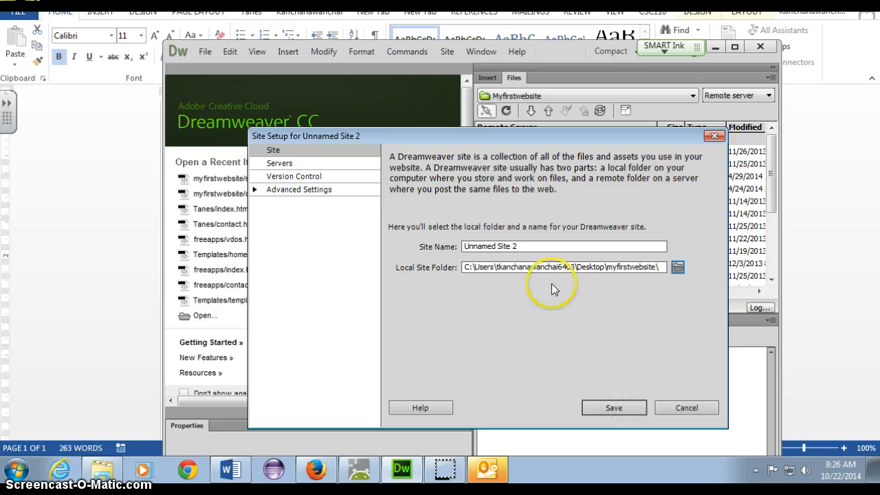
# Step: Replace the default site name with MyFIrstWebsiteV2
pyautogui.tripleClick(538, 245)
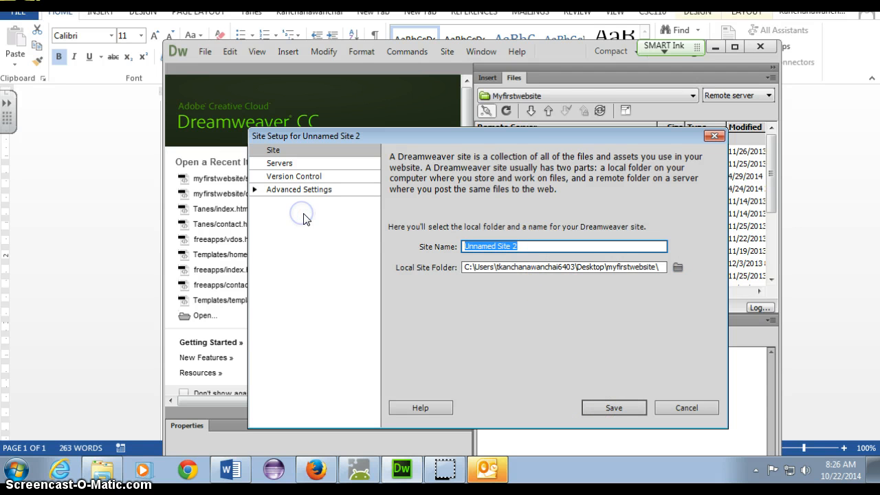
pyautogui.write('M')
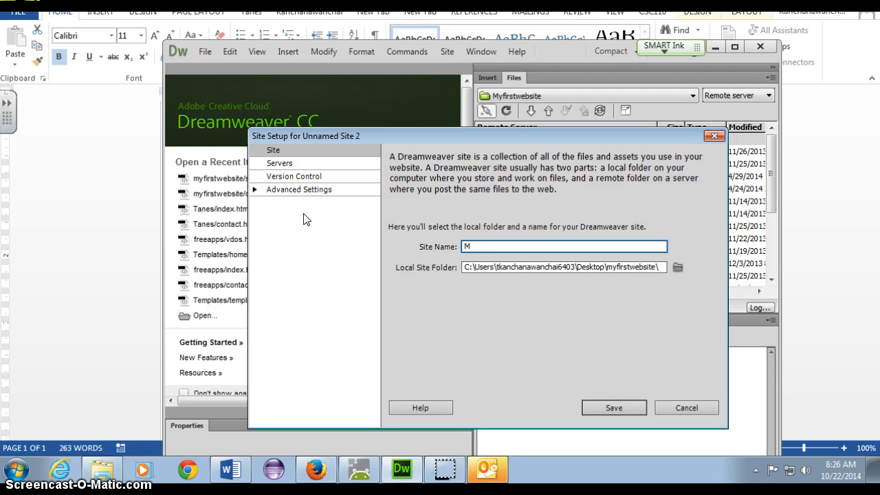
pyautogui.write('yFIrstWebsiteV2')
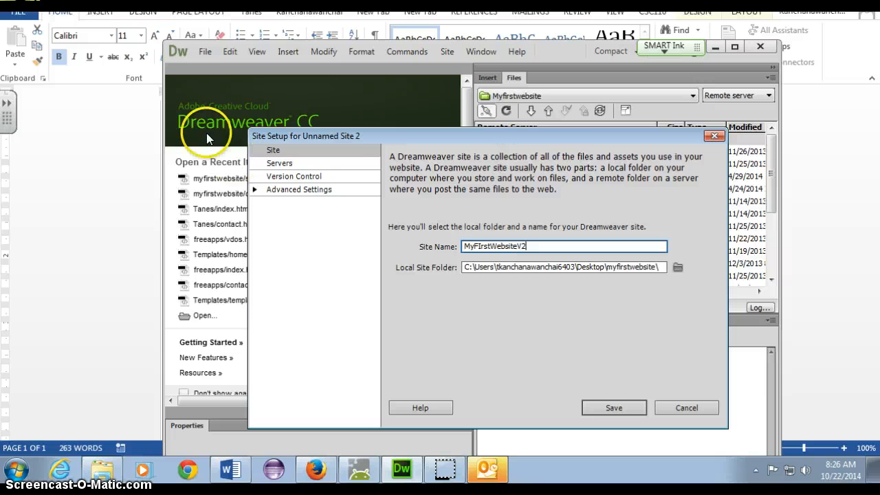
pyautogui.click(308, 167)
pyautogui.click(396, 358)
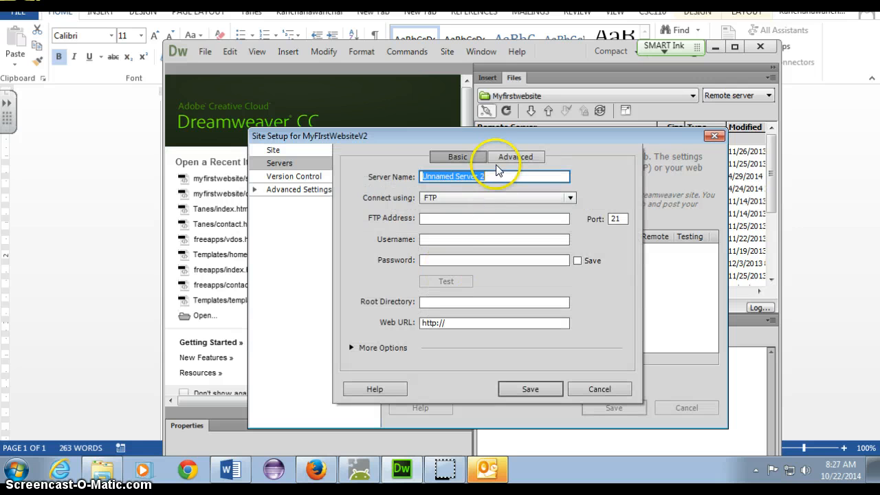
pyautogui.write('NV')
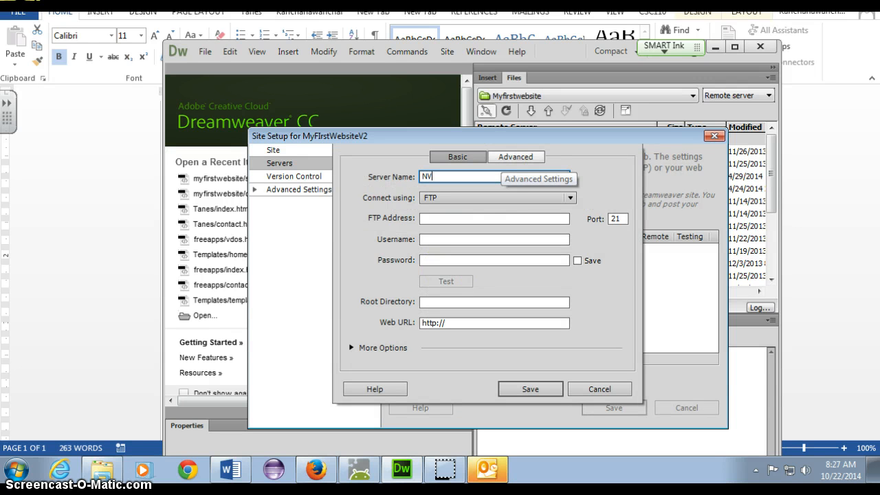
pyautogui.write('CC HOST')
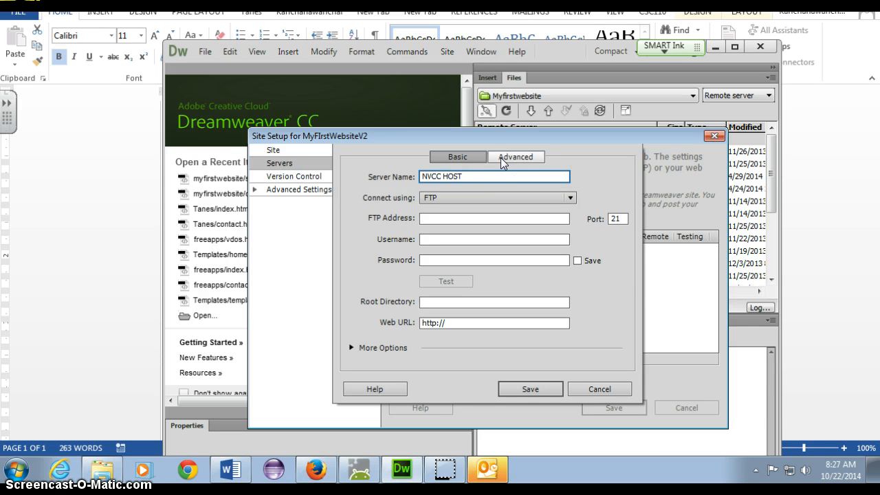
pyautogui.click(480, 214)
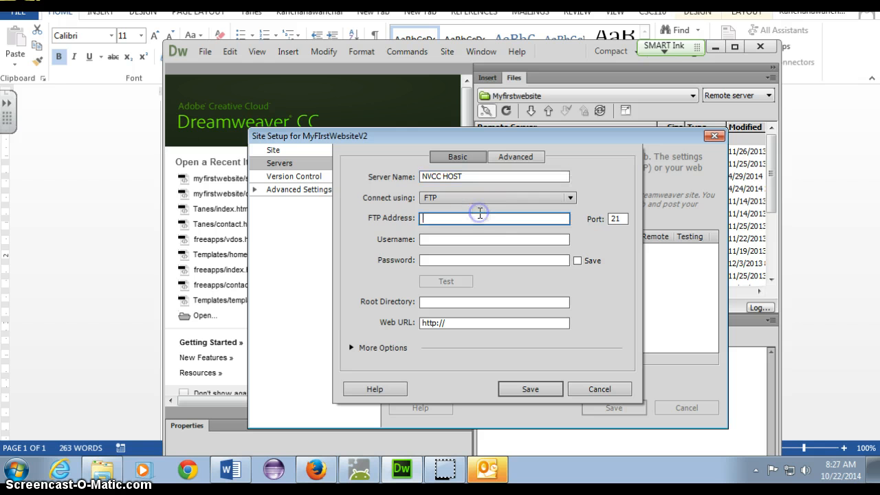
pyautogui.write('w')
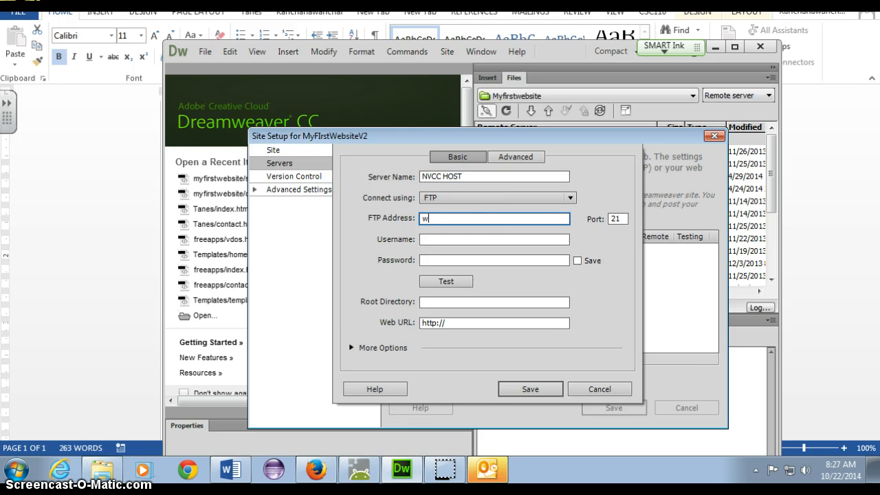
pyautogui.write('ww.student.nvcc.edu')
# Step: Enter the student account username for the server, then bring the Word rubric forward
pyautogui.click(456, 240)
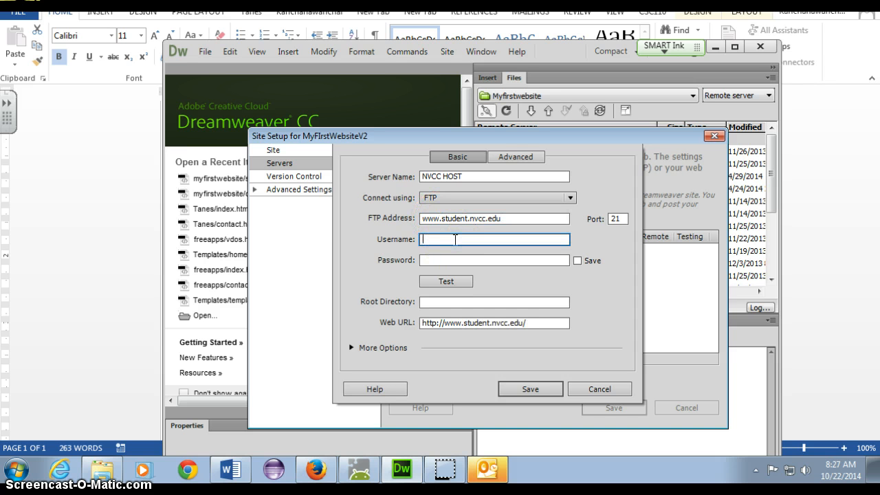
pyautogui.write('nvstu\\')
pyautogui.hotkey('shift', 'Left')
pyautogui.hotkey('shift', 'Left')
pyautogui.hotkey('shift', 'Left')
pyautogui.hotkey('shift', 'Left')
pyautogui.hotkey('shift', 'Left')
pyautogui.press('Right')
pyautogui.write('\\')
pyautogui.press('Tab')
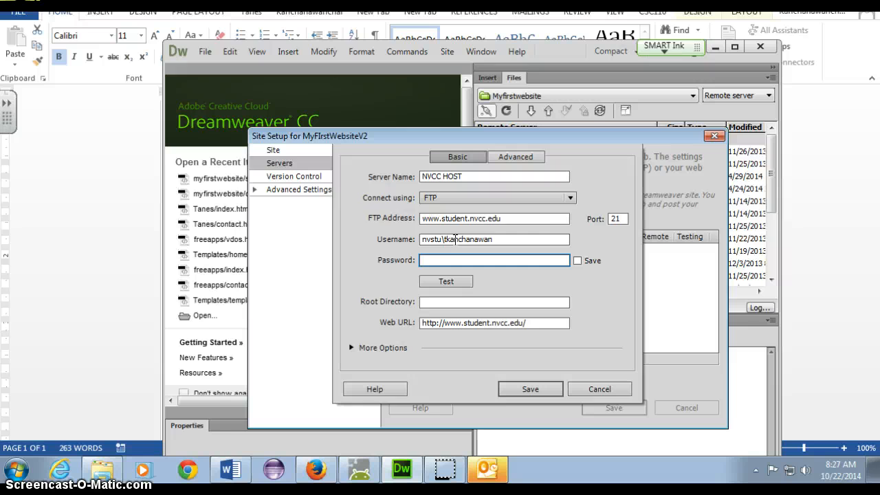
pyautogui.hotkey('alt', 'Tab')
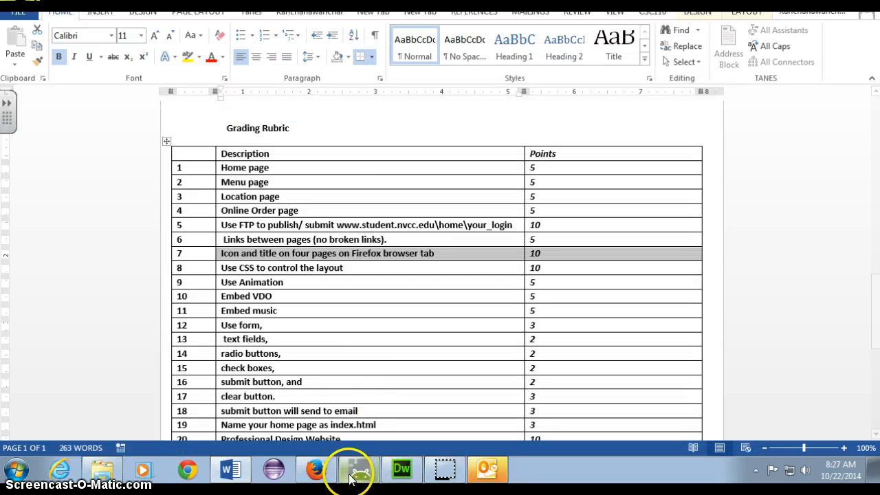
# Step: Maximize Firefox, select the account folder in the contact page's address, then return to Dreamweaver
pyautogui.click(321, 480)
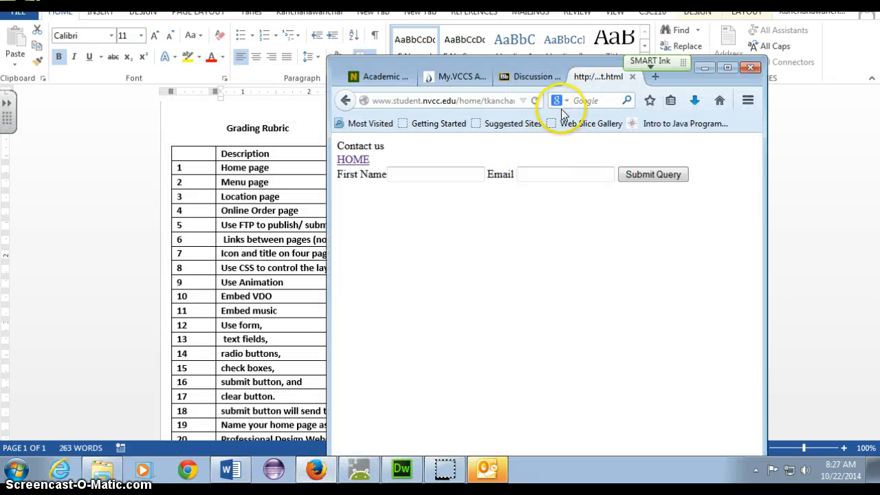
pyautogui.click(728, 67)
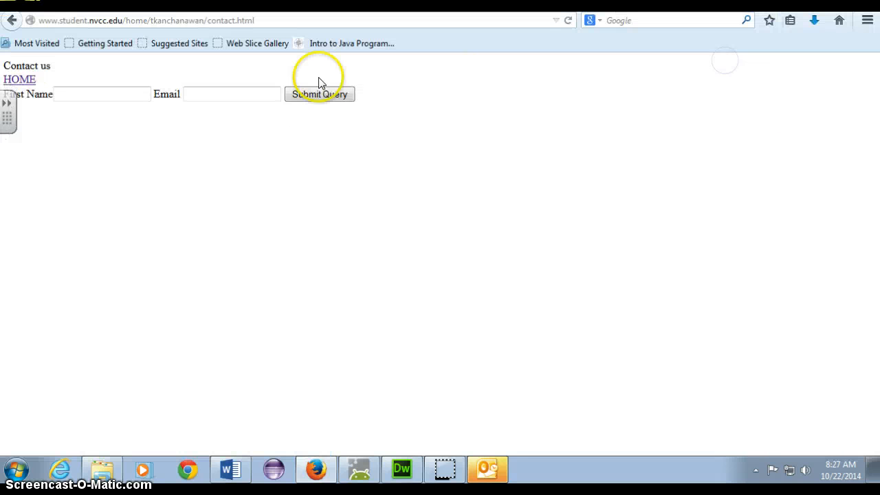
pyautogui.click(155, 20)
pyautogui.moveTo(155, 20); pyautogui.dragTo(204, 20)
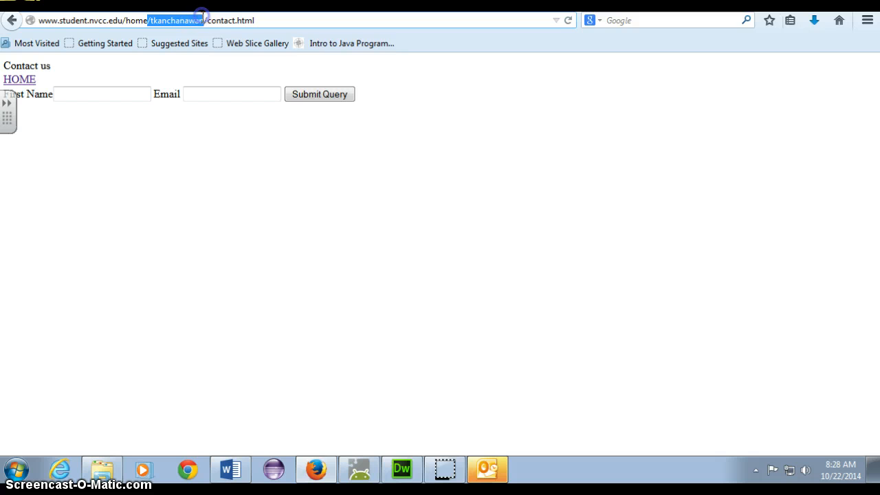
pyautogui.click(403, 471)
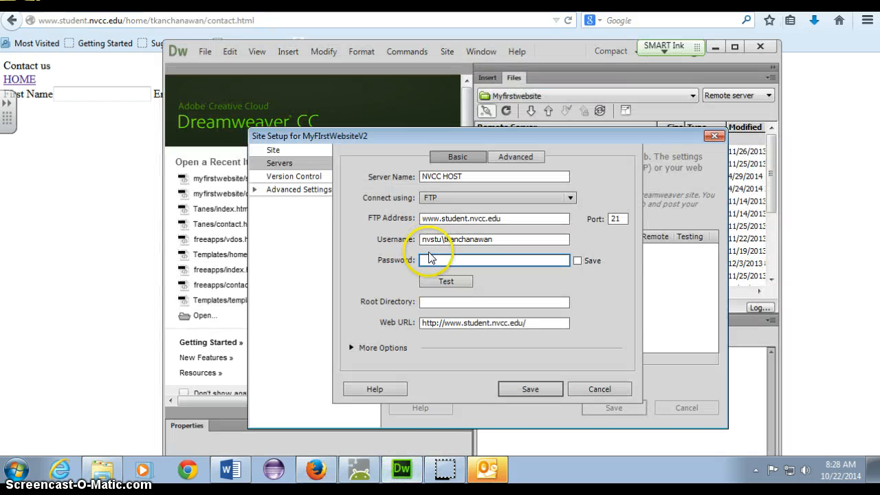
# Step: Enter the account password, test the FTP connection successfully, and save the NVCC HOST server
pyautogui.click(431, 260)
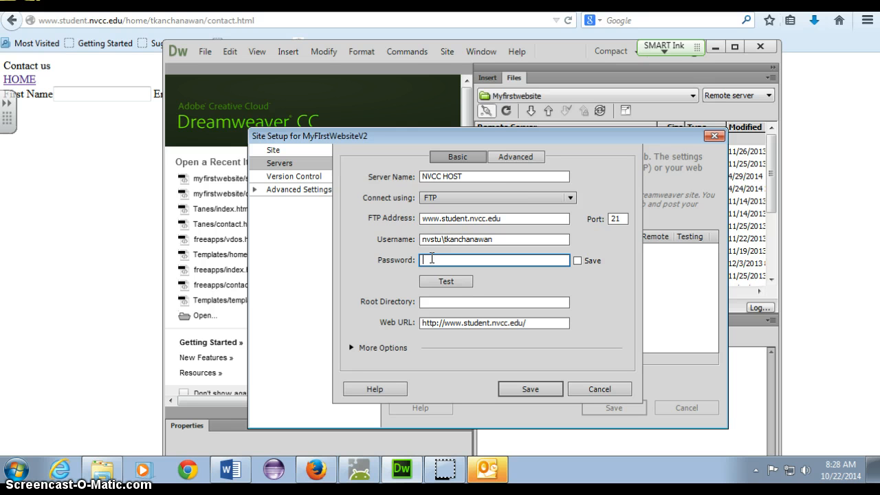
pyautogui.write('••••••••')
pyautogui.click(444, 281)
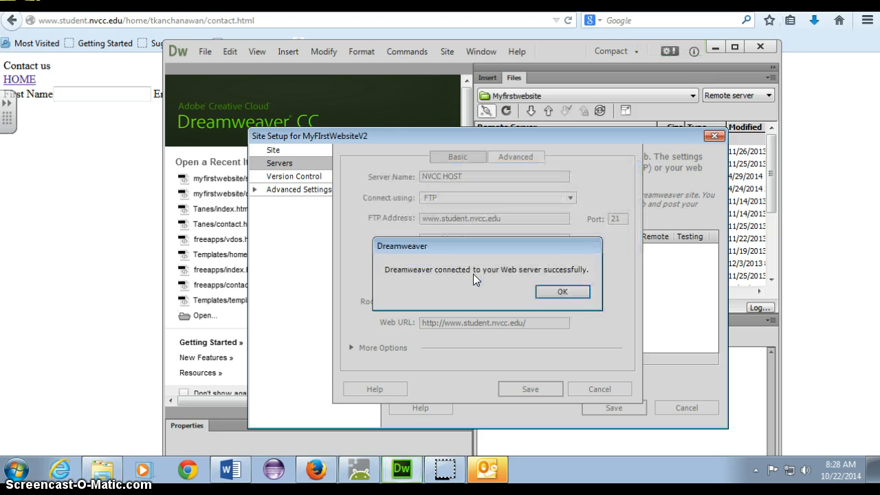
pyautogui.click(582, 292)
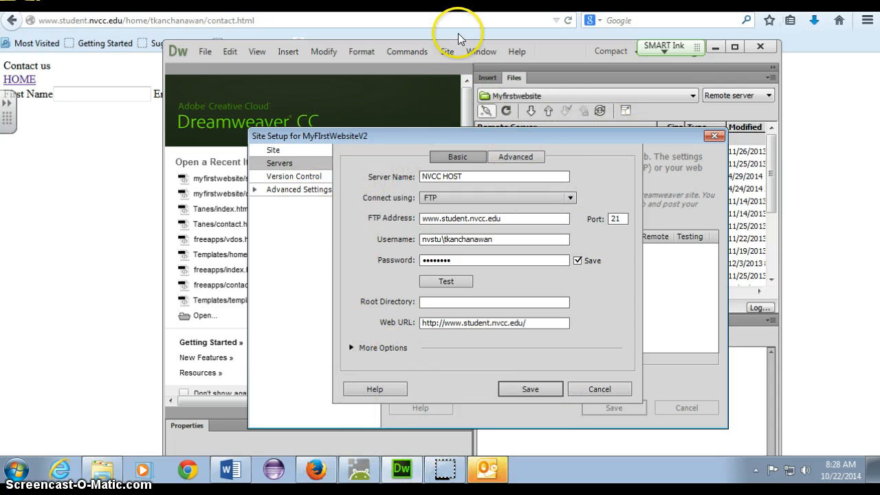
pyautogui.click(535, 390)
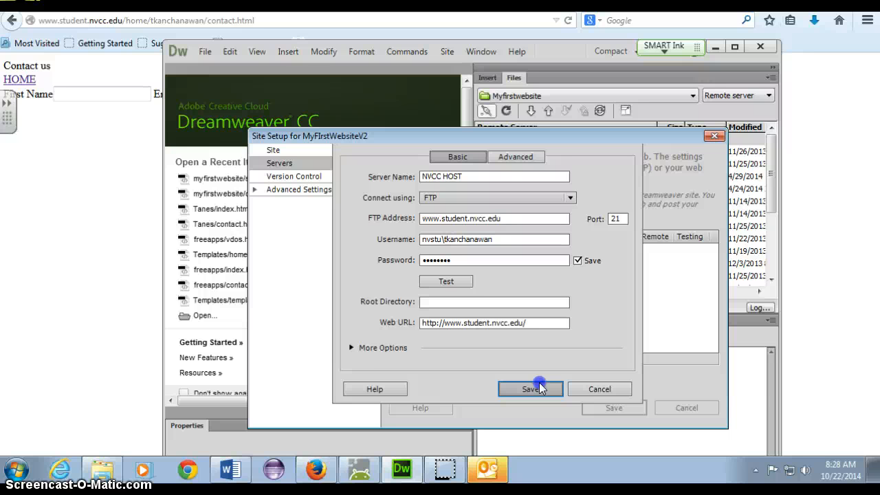
pyautogui.click(530, 389)
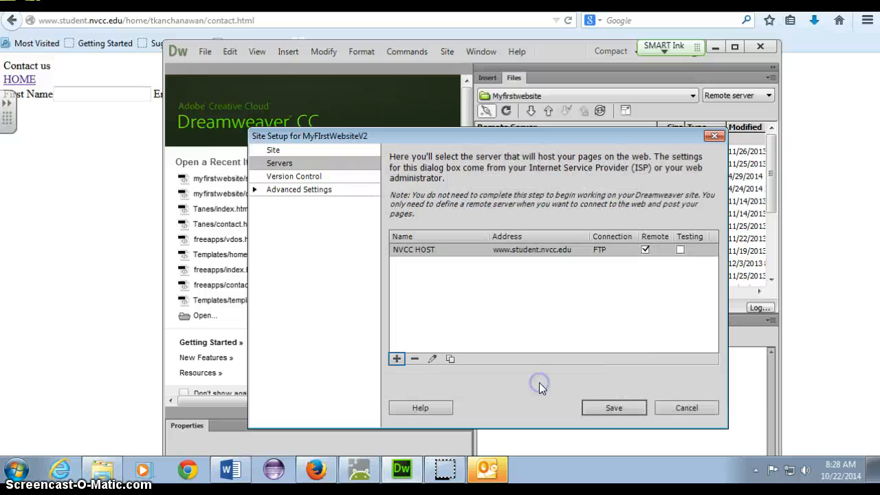
# Step: Save the site setup, accept the root folder warning, and connect to the remote server
pyautogui.click(586, 407)
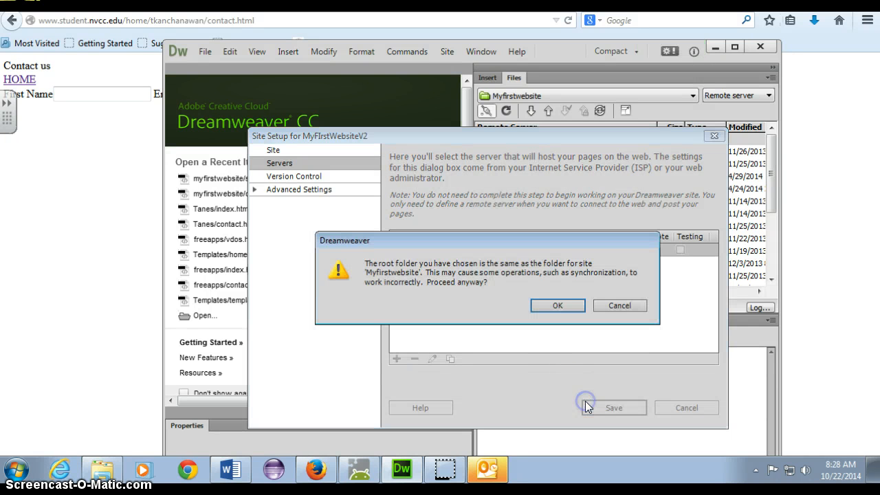
pyautogui.click(557, 307)
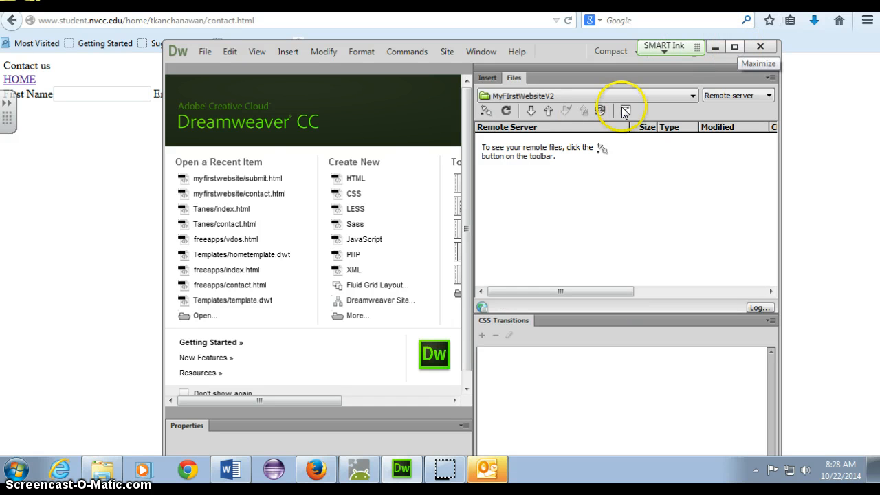
pyautogui.click(485, 112)
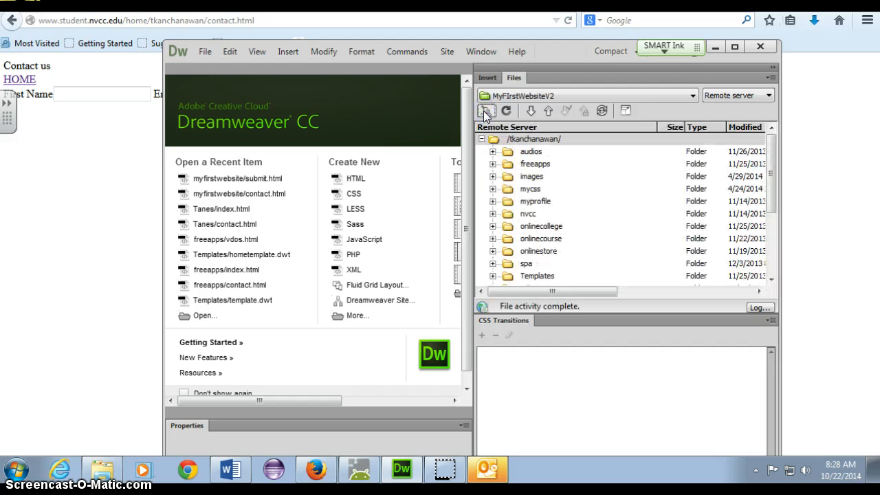
# Step: Switch the Files panel to Local view and select index.html
pyautogui.click(743, 99)
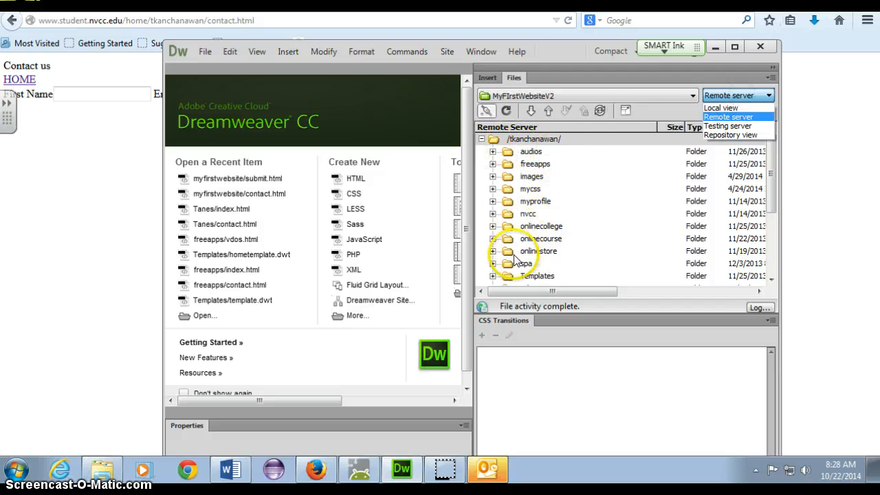
pyautogui.click(720, 108)
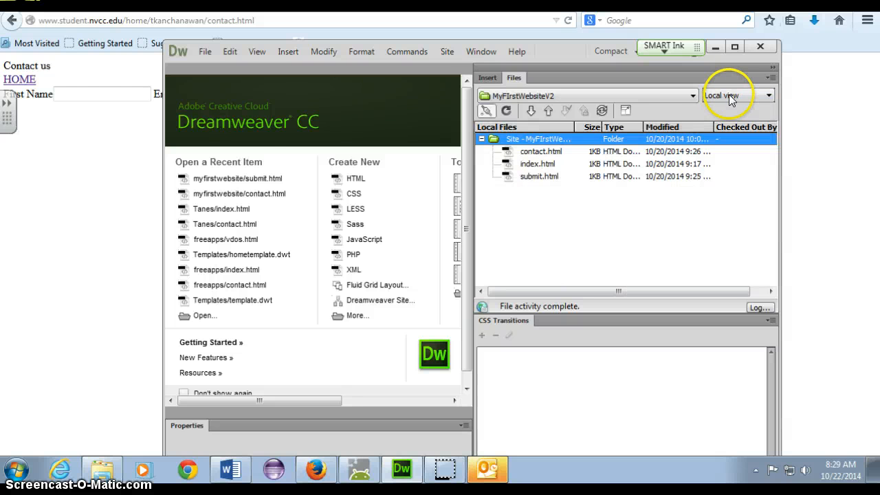
pyautogui.click(730, 96)
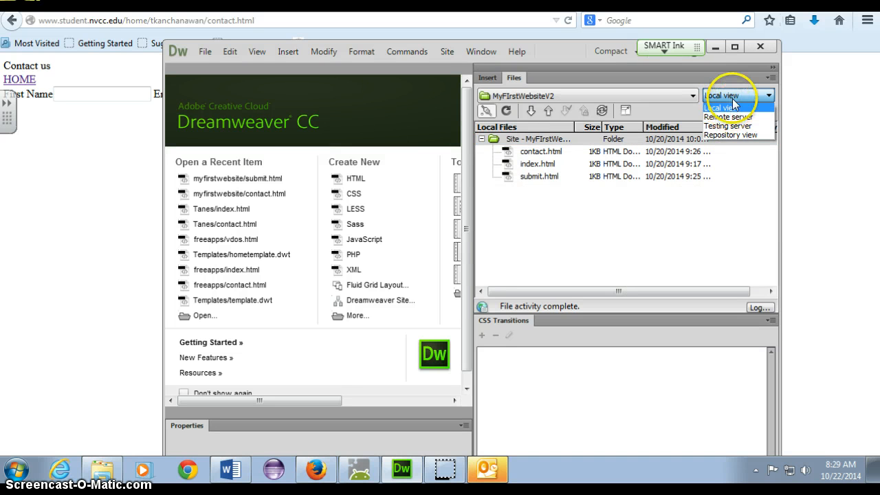
pyautogui.click(733, 109)
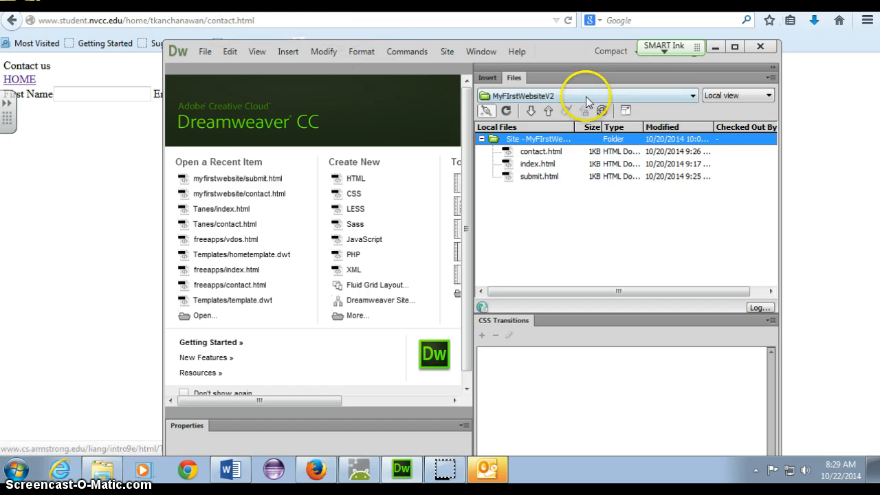
pyautogui.click(537, 165)
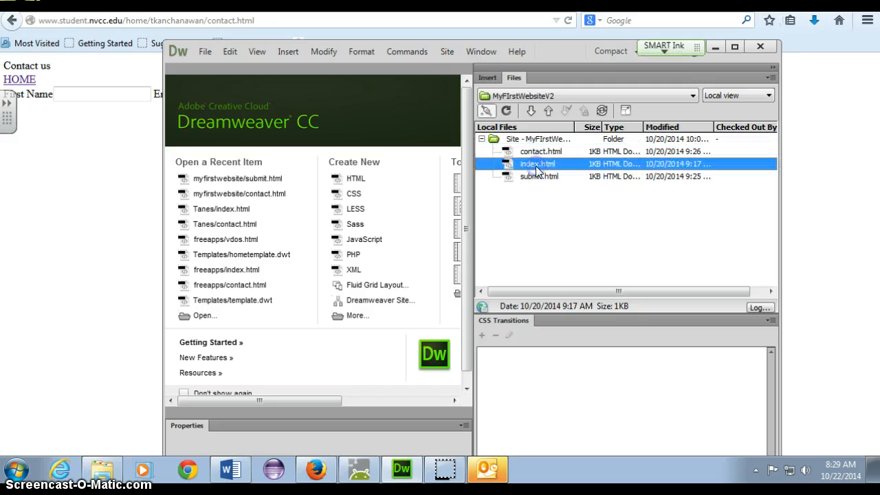
# Step: Create a new HTML page reading Home Page and start saving it
pyautogui.click(349, 180)
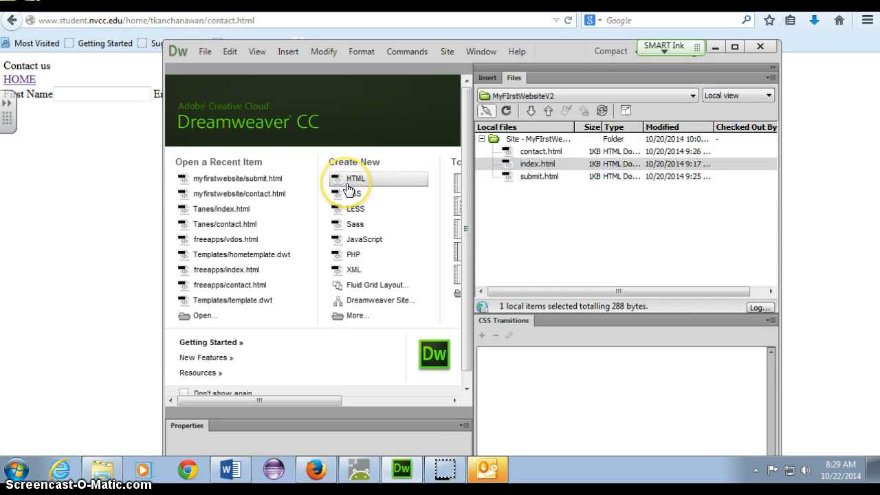
pyautogui.click(350, 184)
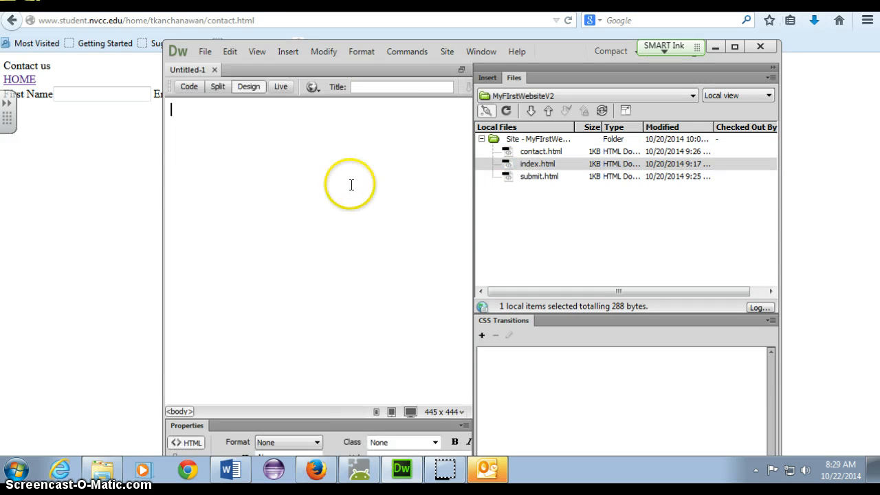
pyautogui.write('Home Page')
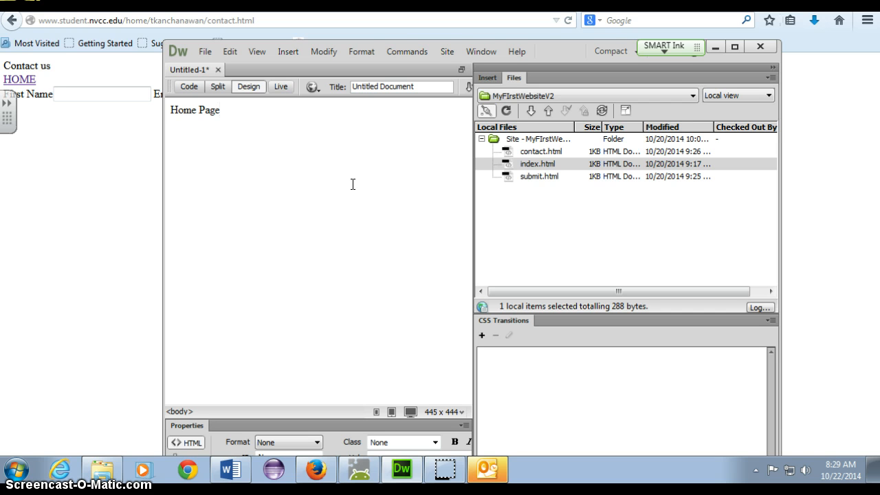
pyautogui.hotkey('ctrl', 's')
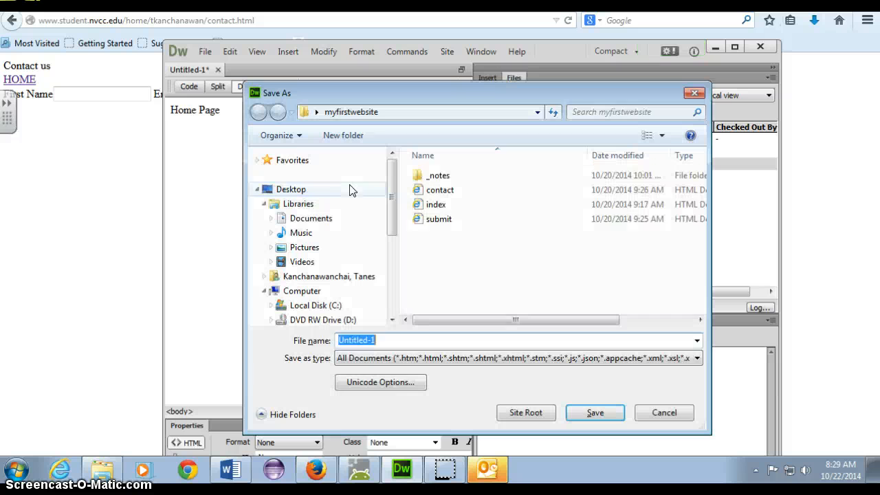
# Step: Select the existing index file, briefly opening and closing it in Notepad++
pyautogui.click(438, 205)
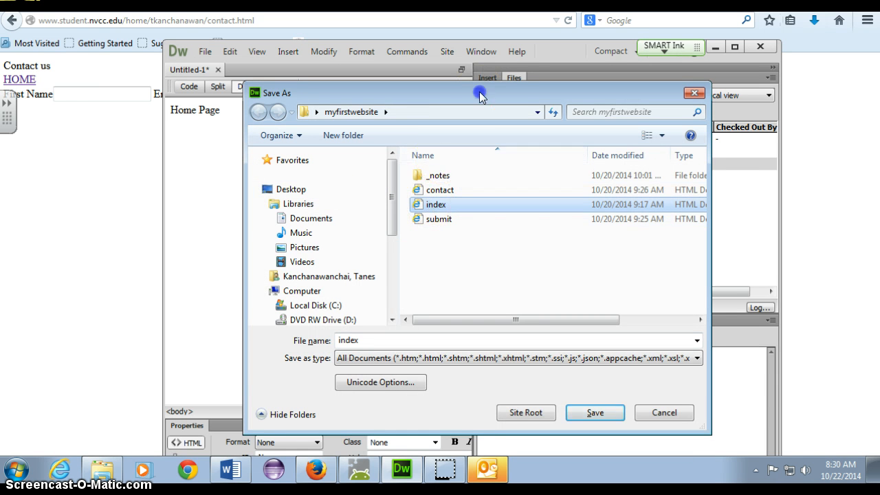
pyautogui.moveTo(473, 93); pyautogui.dragTo(235, 91)
pyautogui.click(520, 155)
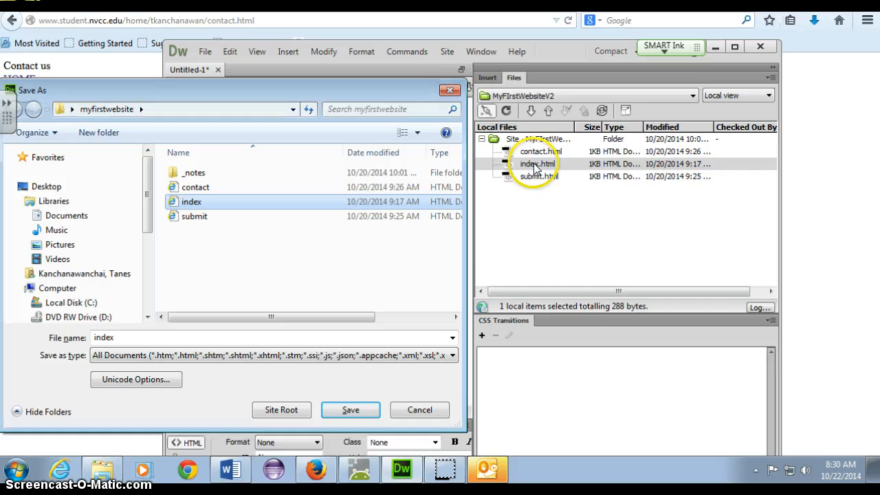
pyautogui.click(200, 205)
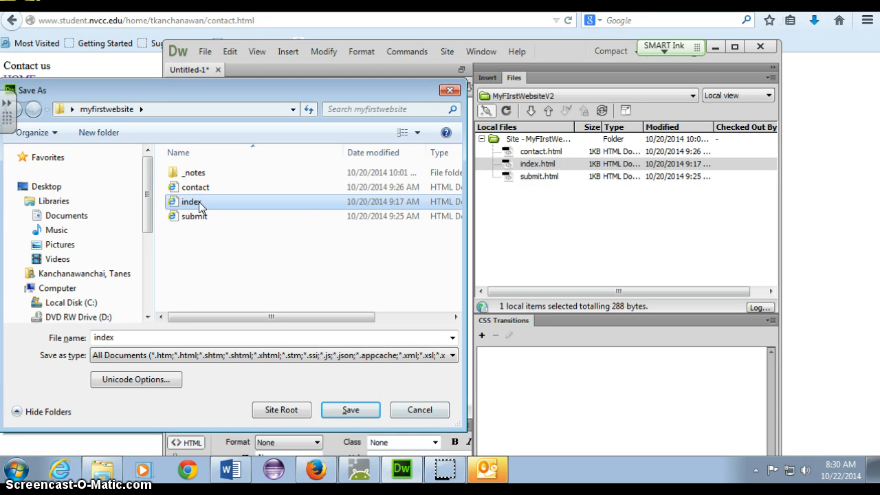
pyautogui.rightClick(199, 202)
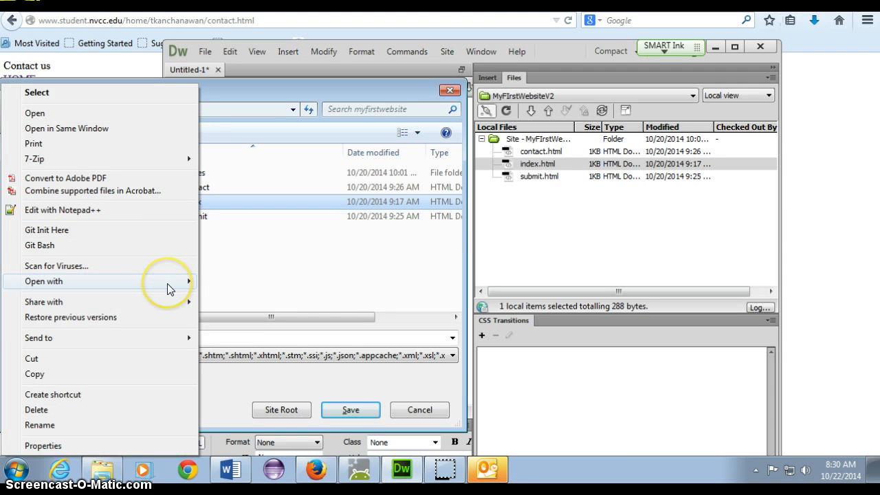
pyautogui.moveTo(167, 283)
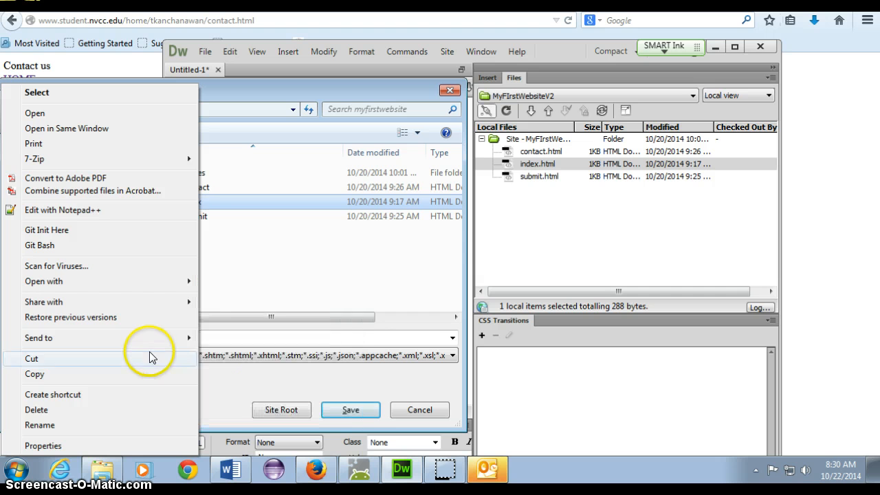
pyautogui.click(116, 210)
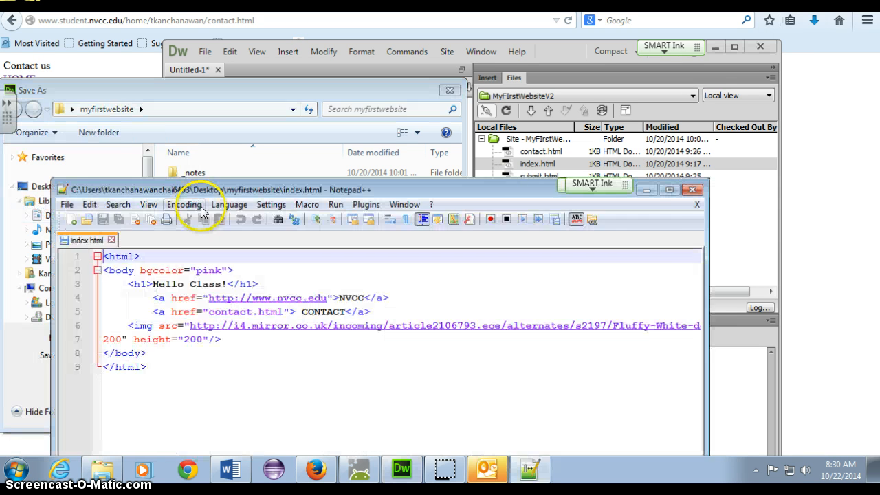
pyautogui.click(694, 191)
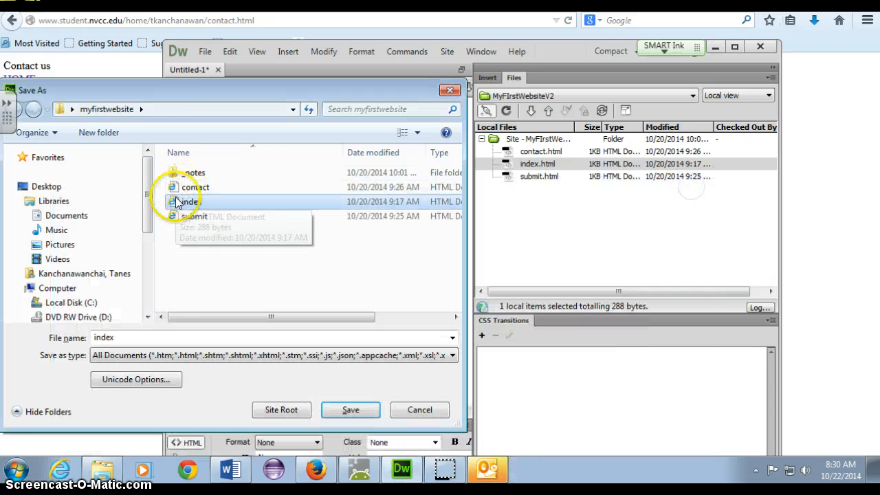
# Step: Rename the old index file to index.old and save the new page as index.html
pyautogui.rightClick(193, 201)
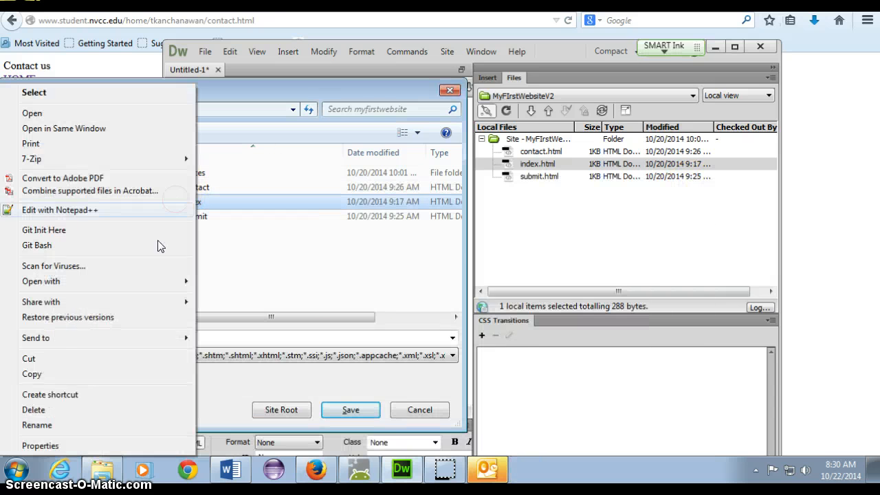
pyautogui.click(88, 425)
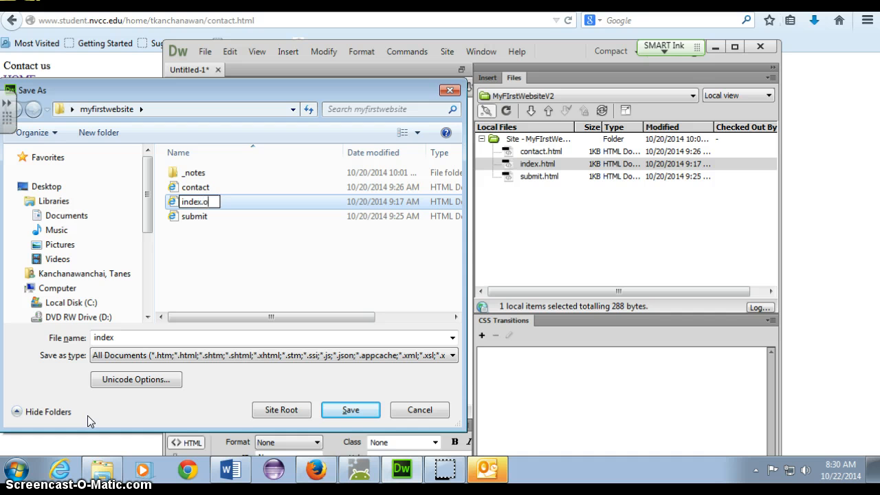
pyautogui.write('.old')
pyautogui.press('Return')
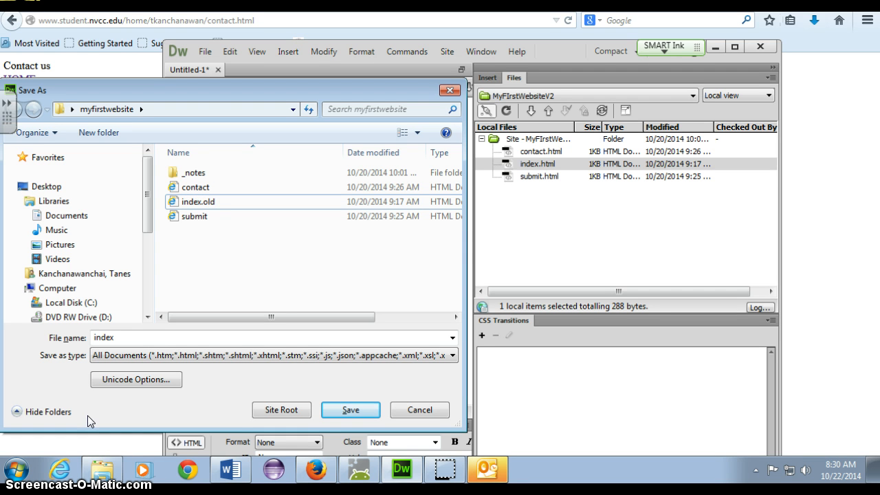
pyautogui.click(351, 410)
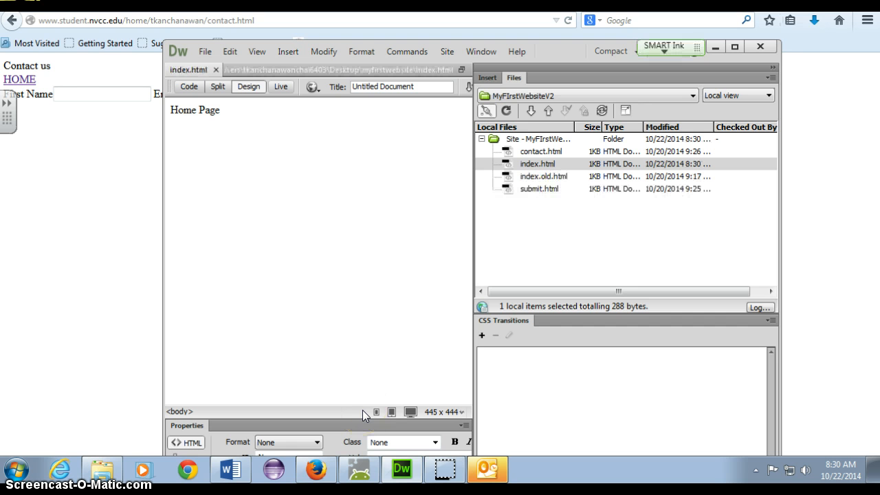
# Step: Put index.html onto the NVCC HOST remote server
pyautogui.click(508, 165)
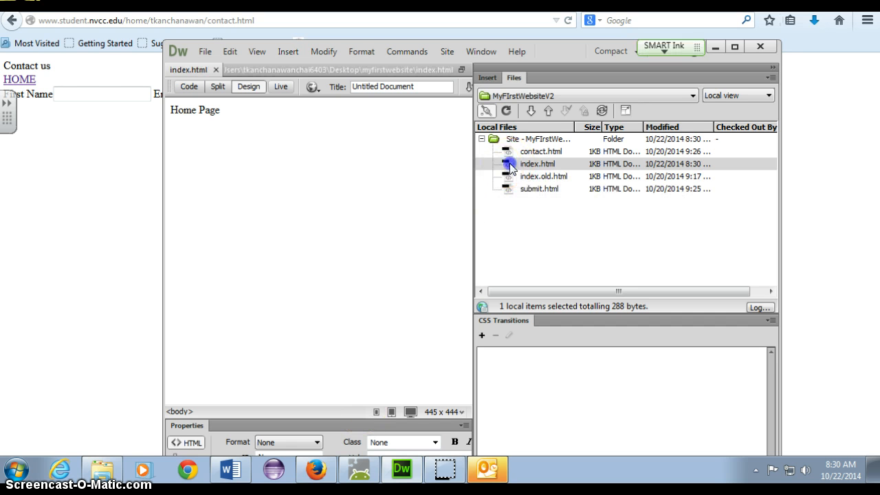
pyautogui.click(548, 111)
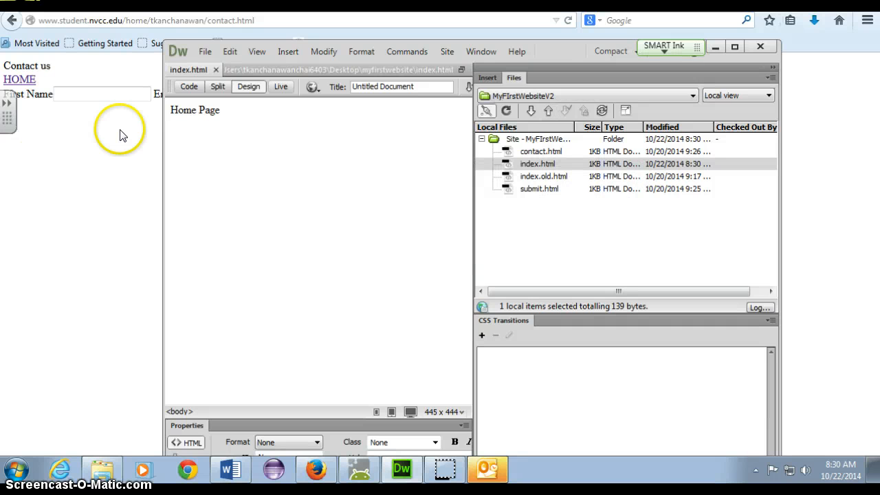
# Step: Reload the published index page in Firefox to check the uploaded Home Page
pyautogui.click(98, 143)
pyautogui.click(20, 80)
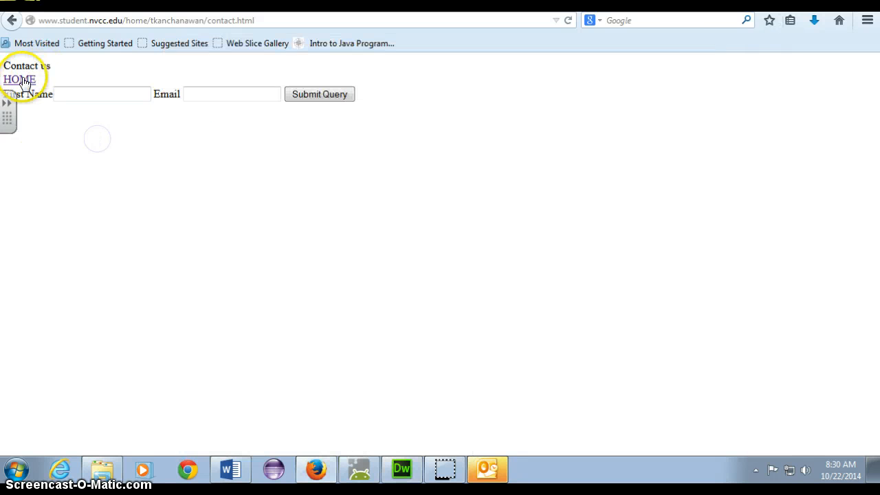
pyautogui.click(568, 20)
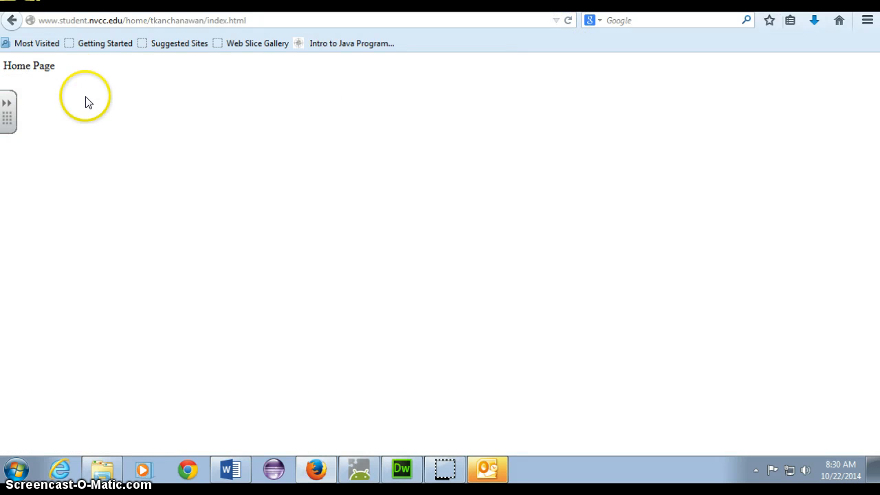
pyautogui.moveTo(88, 102); pyautogui.dragTo(3, 66)
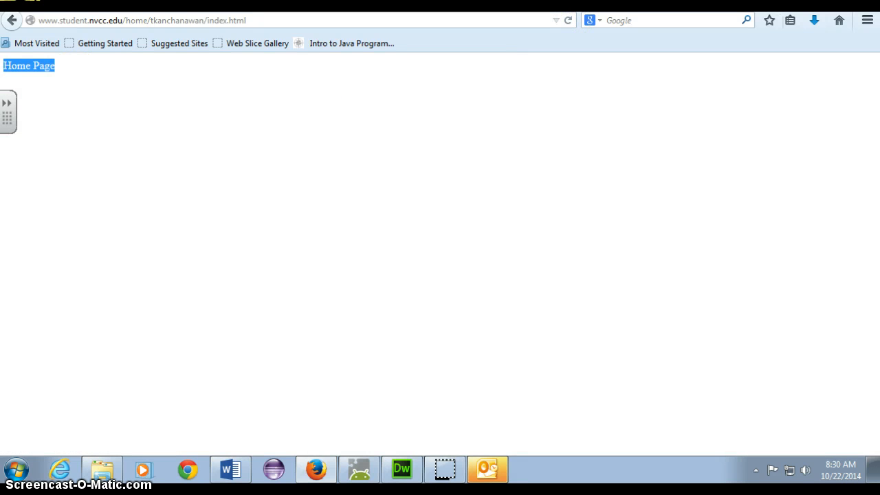
pyautogui.hotkey('alt', 'Tab')
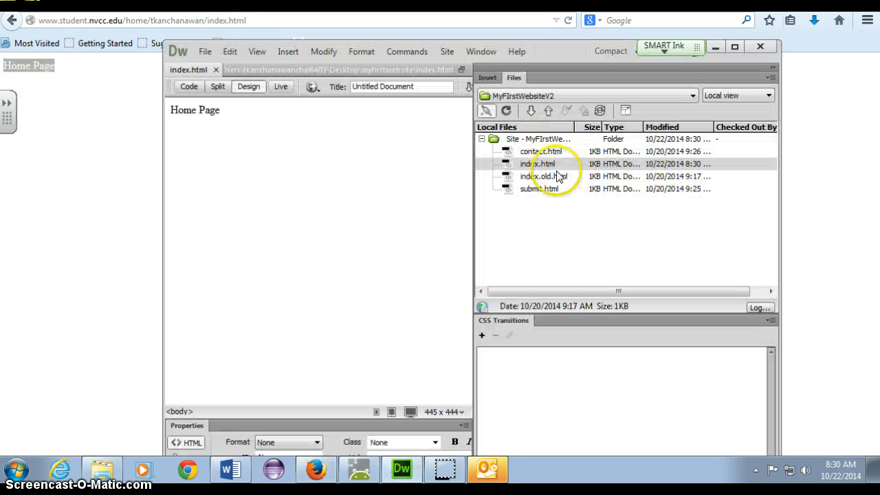
pyautogui.click(552, 165)
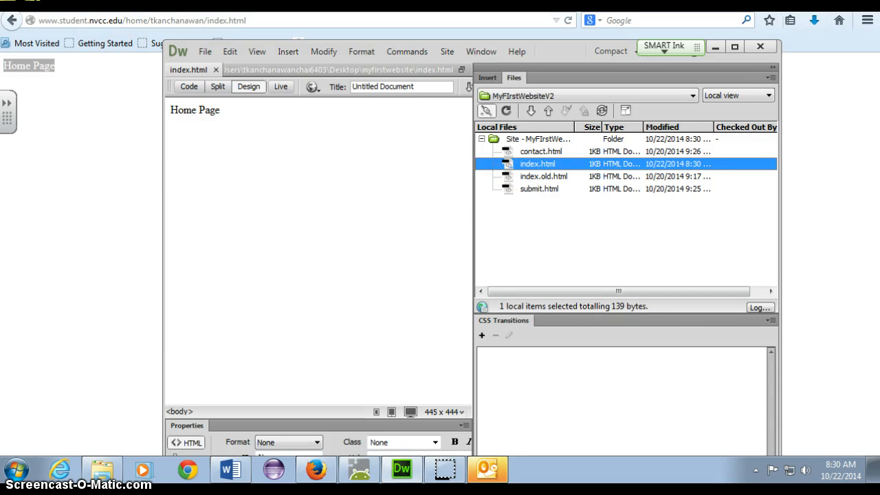
# Step: Load the site's root address without /index.html, reload it, and minimize Firefox
pyautogui.click(213, 26)
pyautogui.click(203, 20)
pyautogui.click(206, 20)
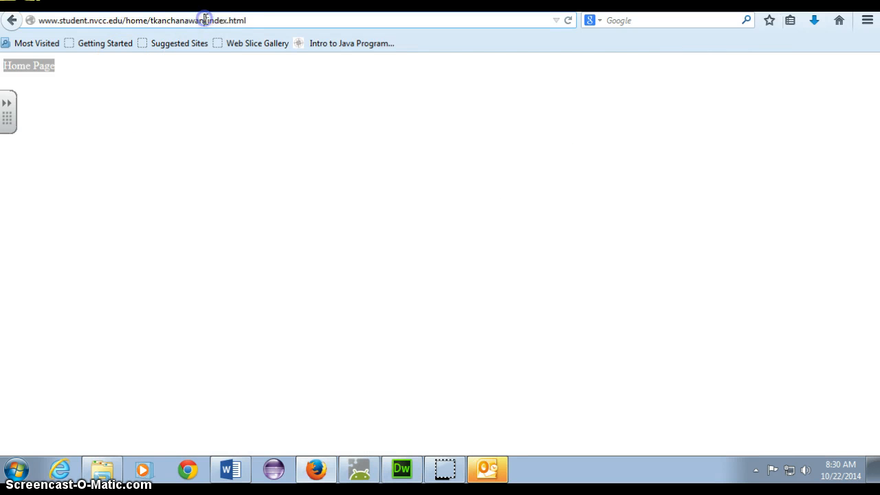
pyautogui.moveTo(205, 20); pyautogui.dragTo(259, 19)
pyautogui.press('BackSpace')
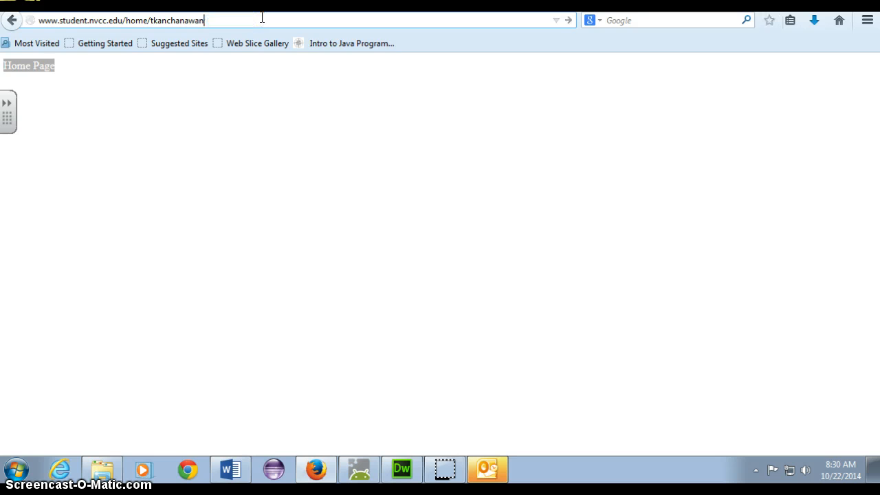
pyautogui.press('Return')
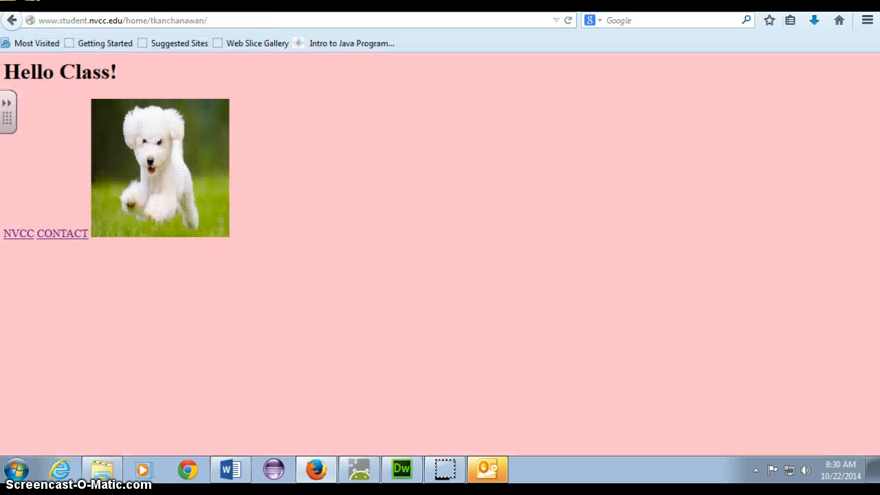
pyautogui.click(568, 20)
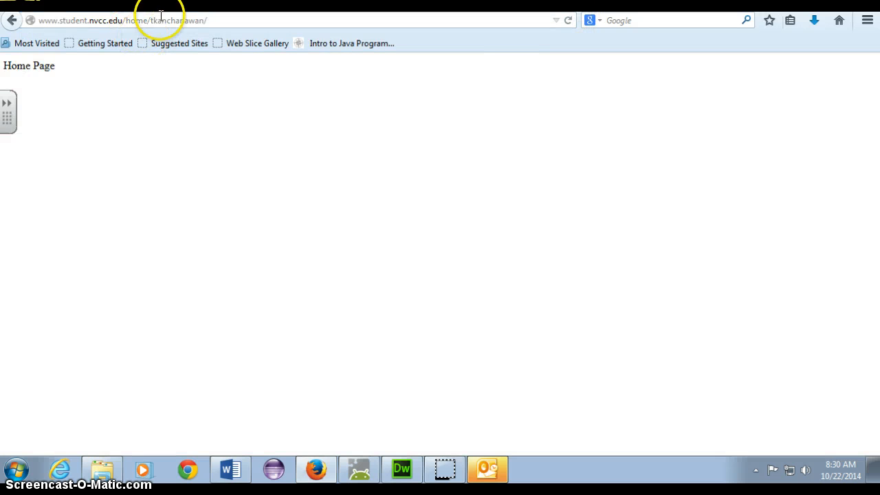
pyautogui.click(226, 17)
pyautogui.press('Return')
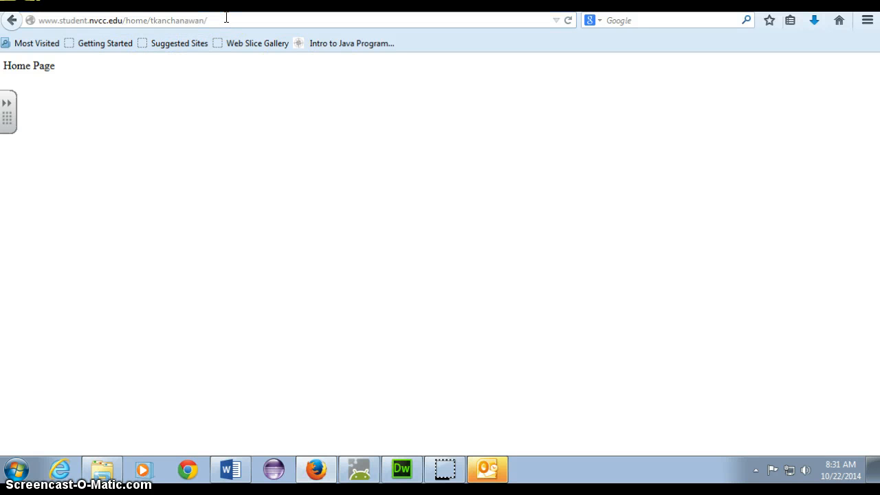
pyautogui.click(210, 20)
pyautogui.press('Return')
pyautogui.click(250, 20)
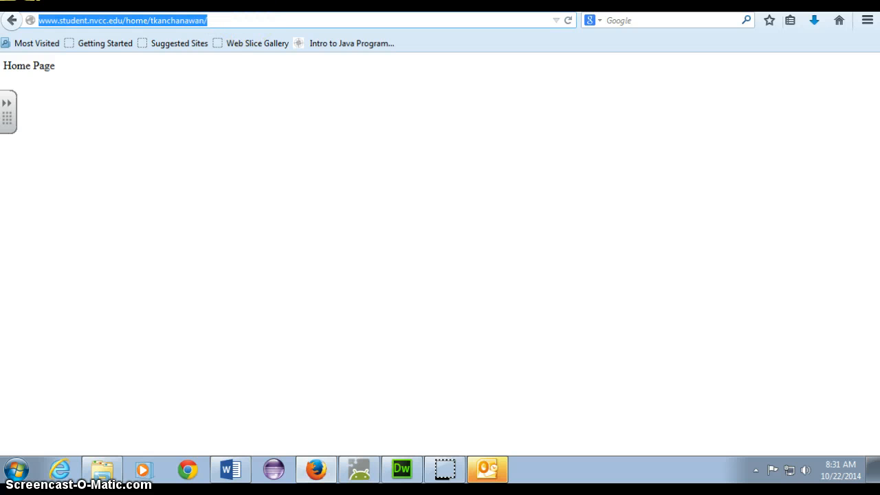
pyautogui.click(315, 473)
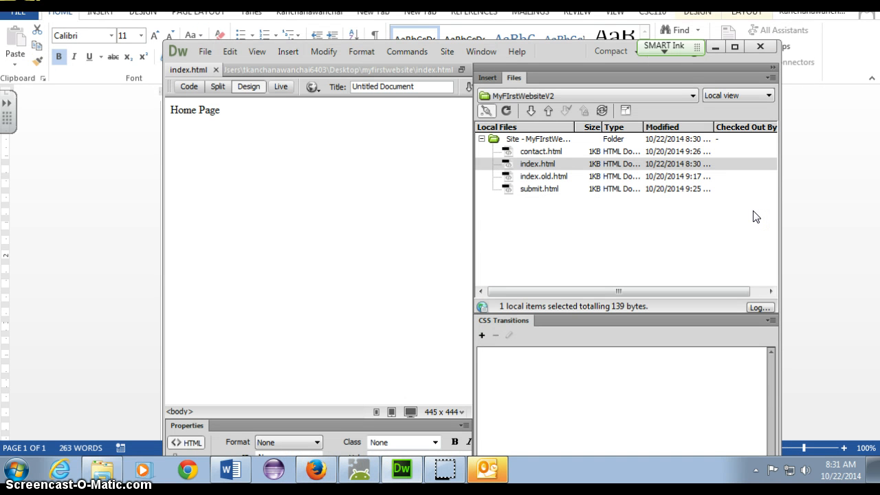
pyautogui.click(756, 214)
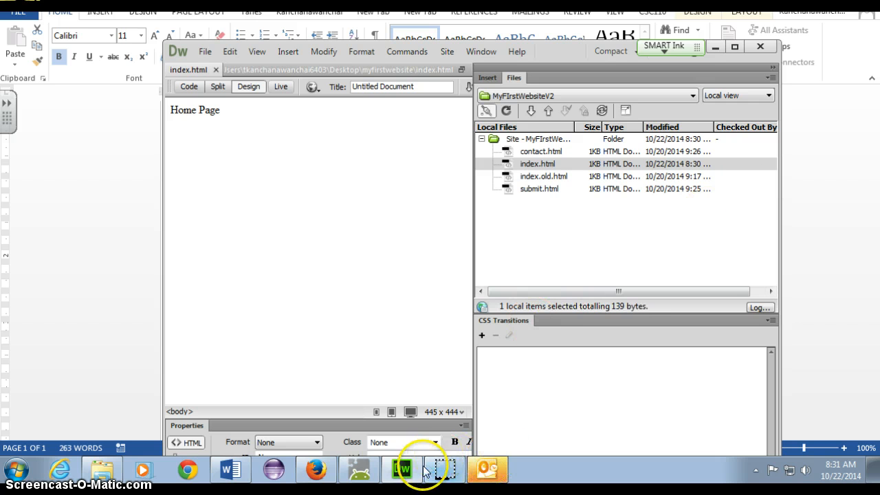
pyautogui.click(233, 473)
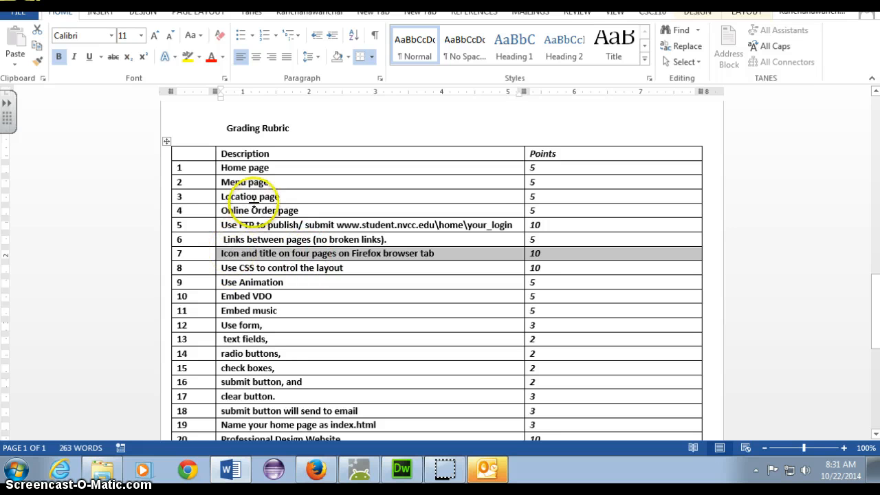
pyautogui.moveTo(224, 239); pyautogui.dragTo(289, 239)
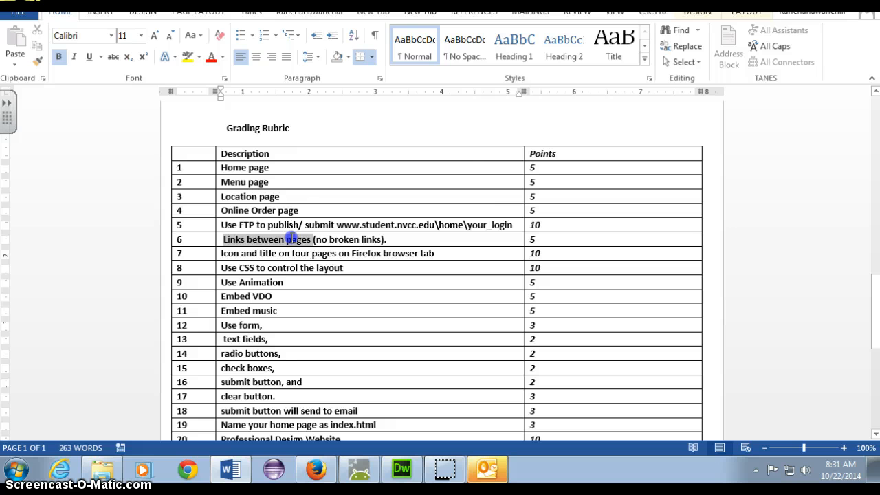
pyautogui.click(261, 173)
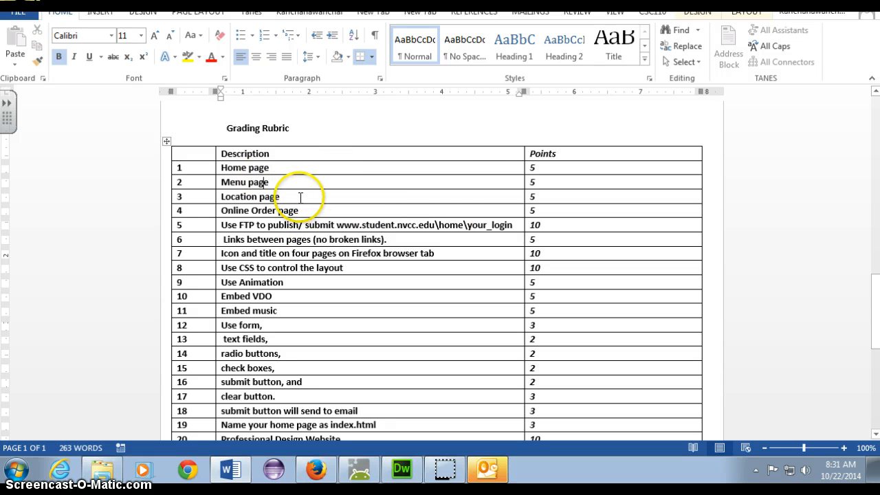
pyautogui.click(296, 195)
# Step: Create a blank HTML page for the Menu Page from File > New and begin saving it
pyautogui.hotkey('alt', 'Tab')
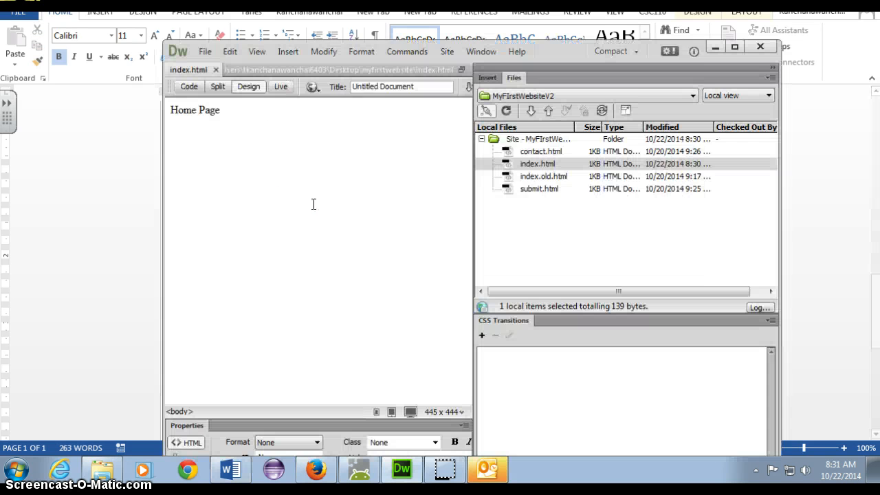
pyautogui.click(201, 54)
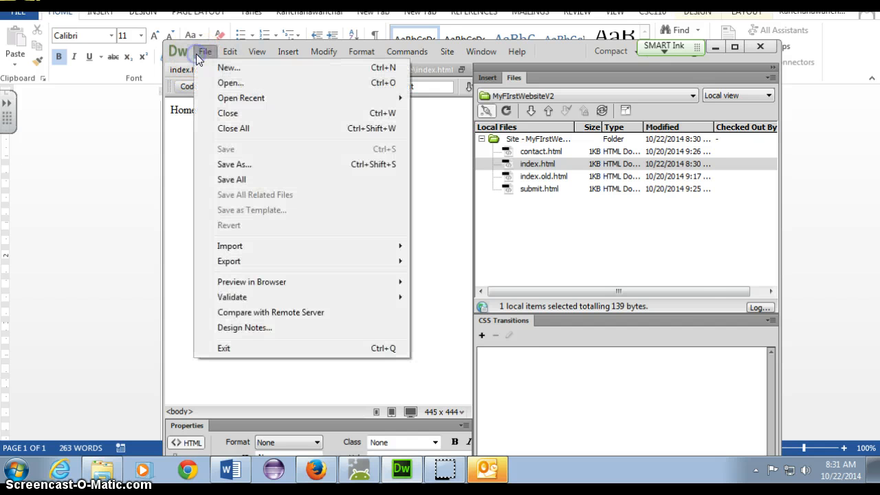
pyautogui.click(210, 67)
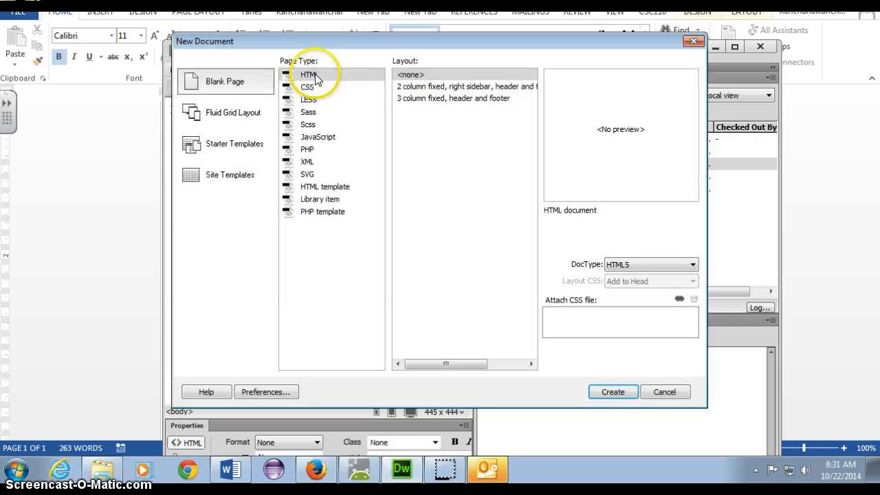
pyautogui.doubleClick(311, 74)
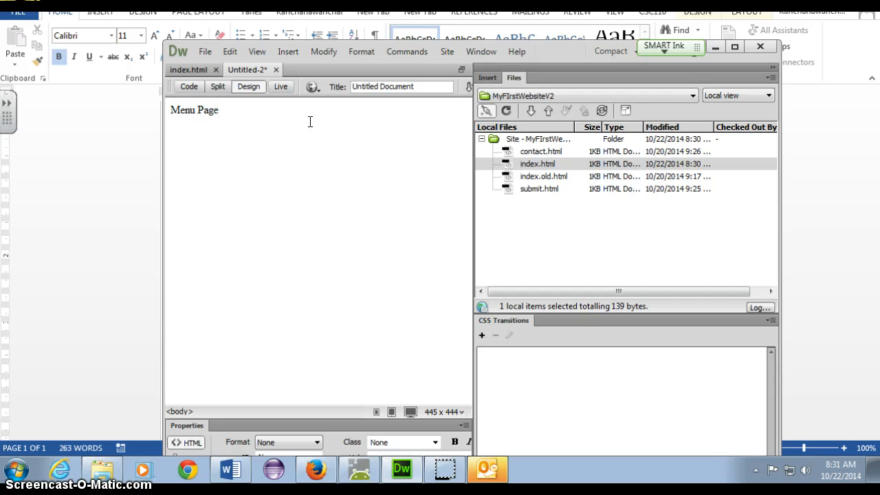
pyautogui.hotkey('ctrl', 's')
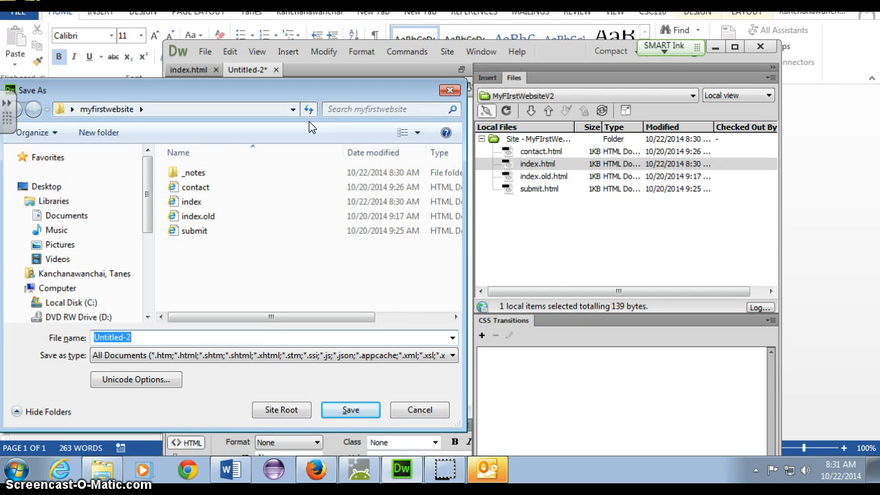
# Step: Save the new page as menu.html and give it the title Menu Page
pyautogui.press('Return')
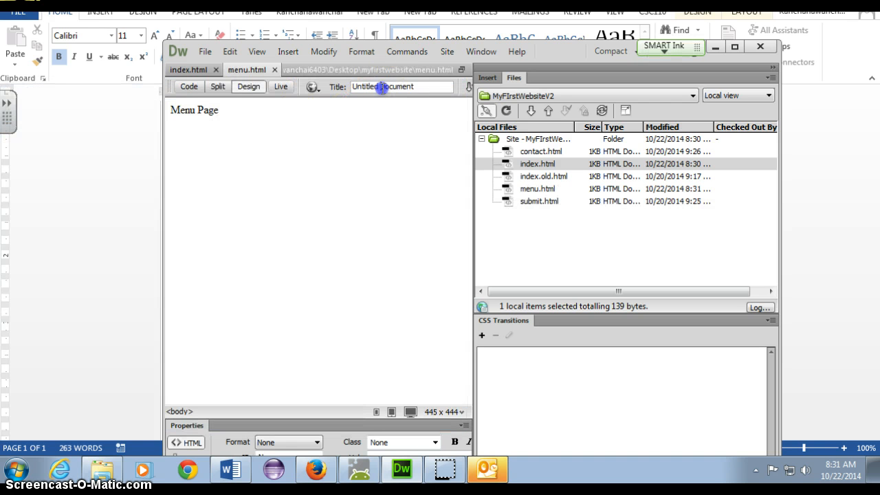
pyautogui.moveTo(417, 86); pyautogui.dragTo(342, 81)
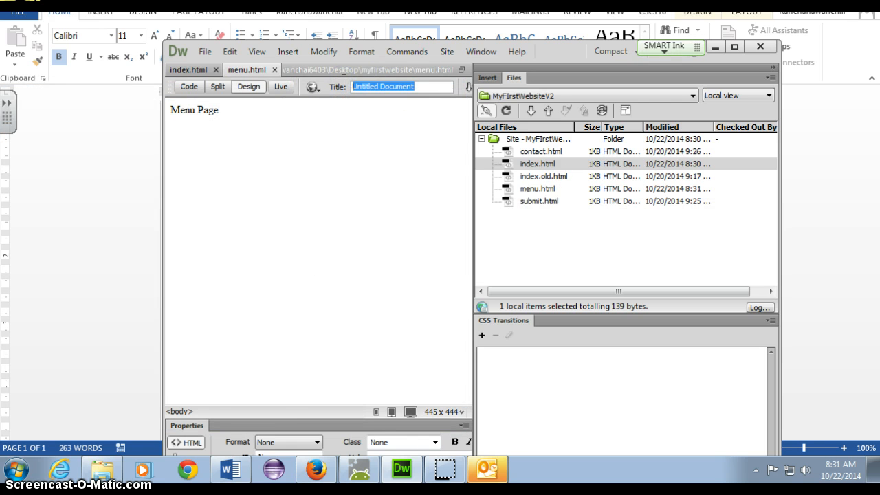
pyautogui.hotkey('alt', 'Tab')
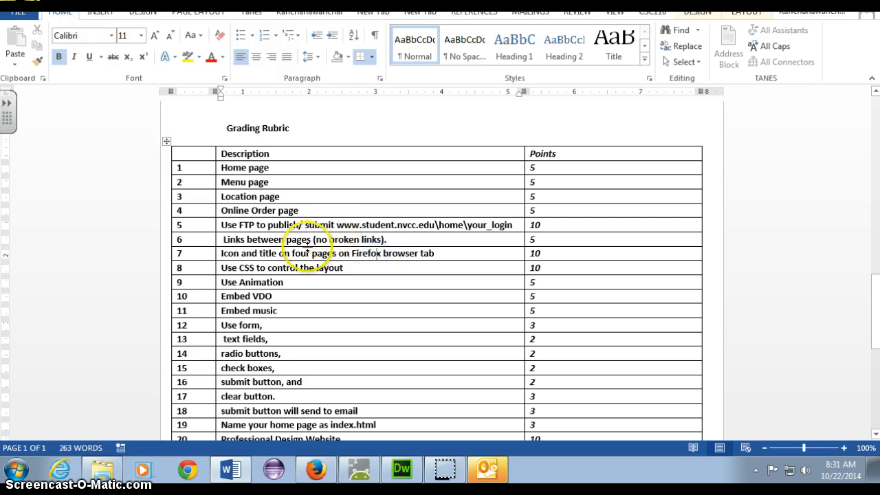
pyautogui.moveTo(259, 253)
pyautogui.mouseDown()
pyautogui.moveTo(291, 251)
pyautogui.moveTo(275, 253)
pyautogui.mouseUp()
pyautogui.hotkey('alt', 'Tab')
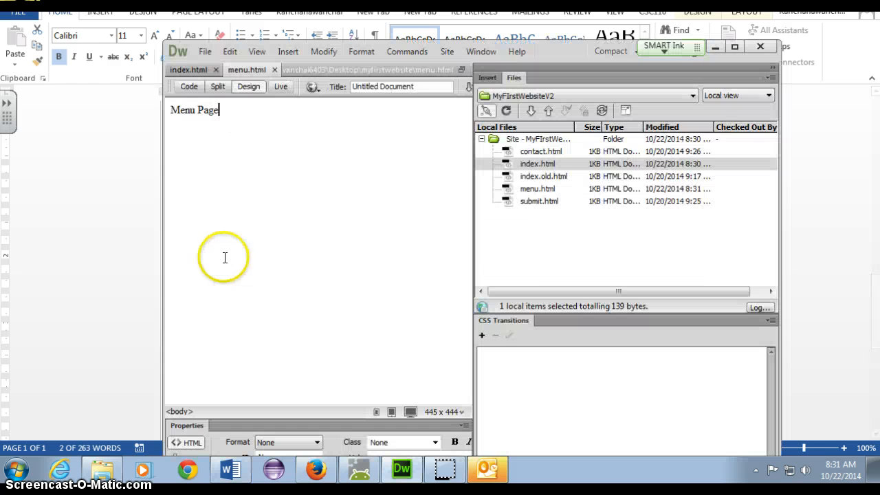
pyautogui.moveTo(414, 86); pyautogui.dragTo(352, 86)
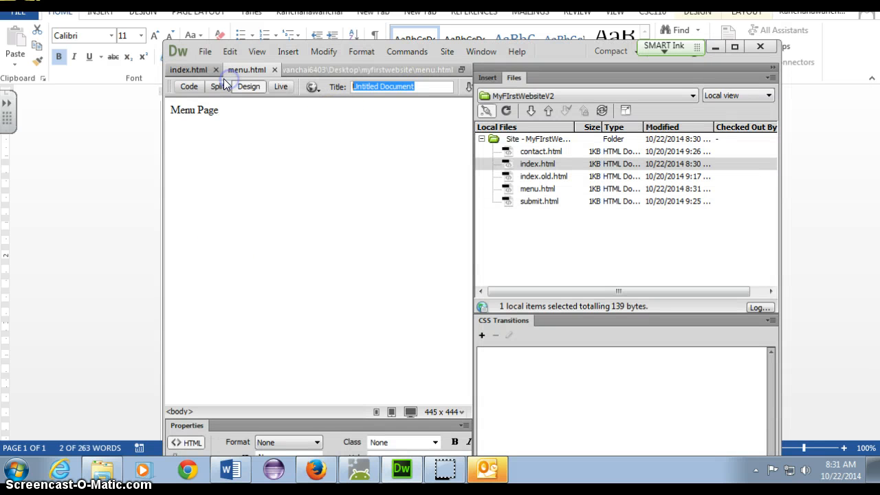
pyautogui.write('Menu Page')
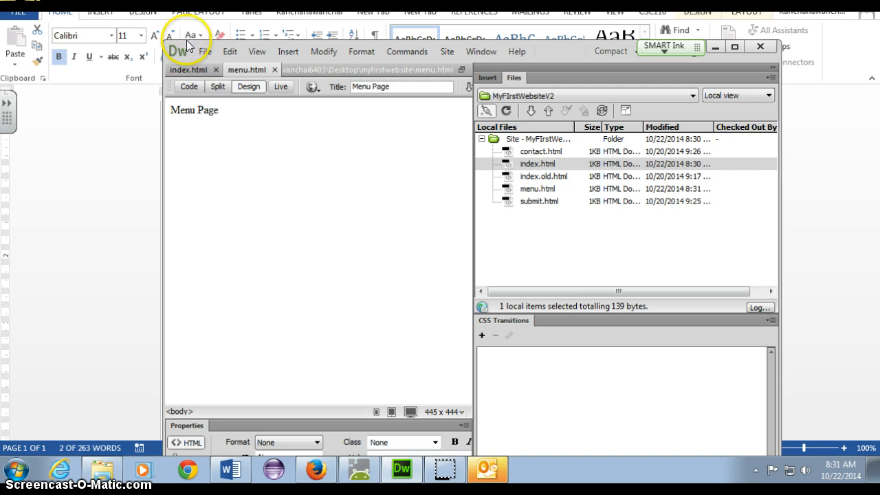
# Step: Change index.html's title to Home Page, then save menu.html
pyautogui.click(180, 70)
pyautogui.moveTo(415, 87); pyautogui.dragTo(290, 69)
pyautogui.write('Home Page')
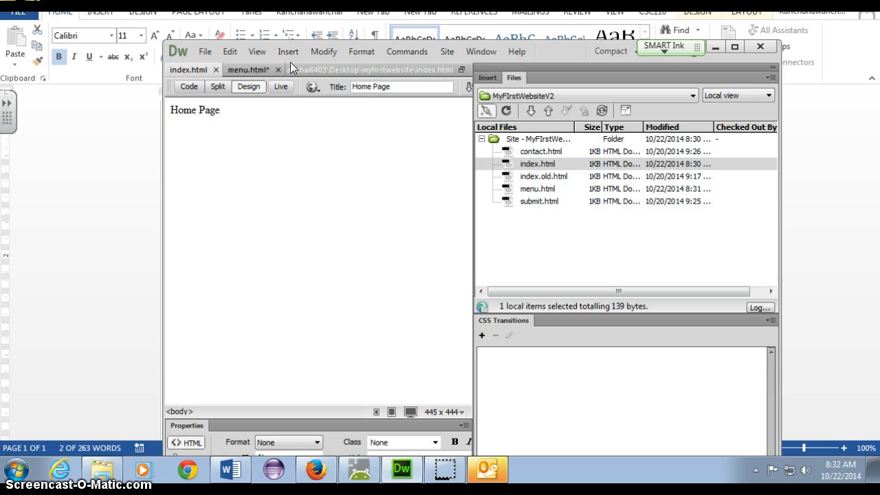
pyautogui.click(256, 69)
pyautogui.hotkey('ctrl', 's')
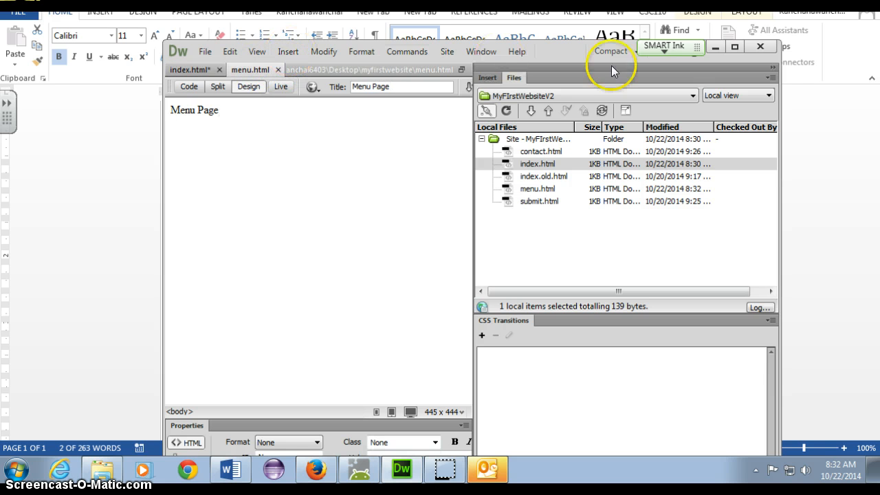
pyautogui.click(735, 46)
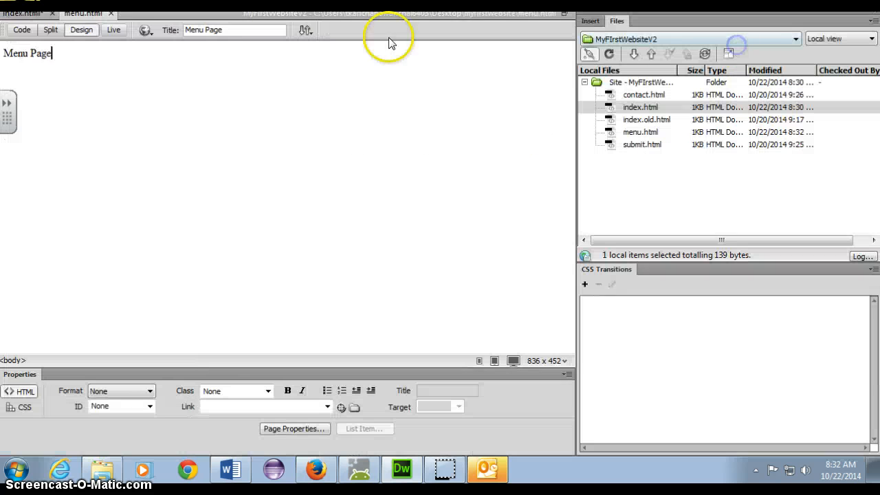
# Step: Return to index.html with the caret in its Home Page text
pyautogui.click(114, 75)
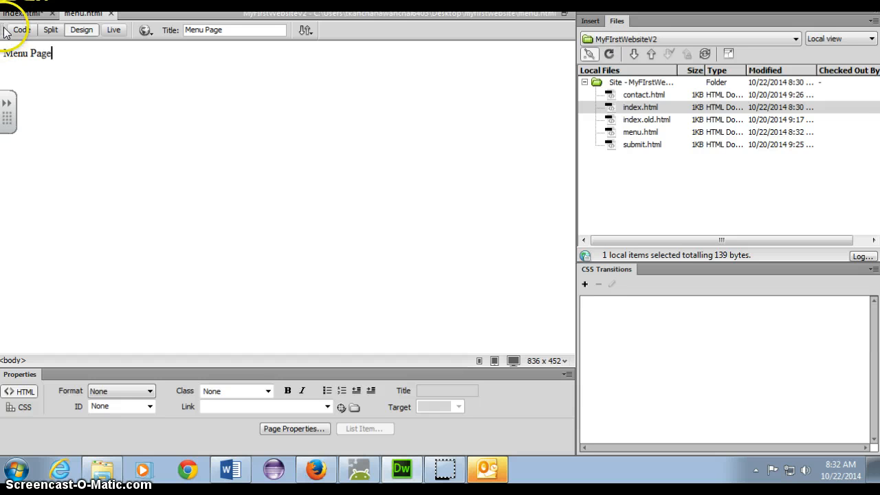
pyautogui.moveTo(3, 25); pyautogui.dragTo(53, 44)
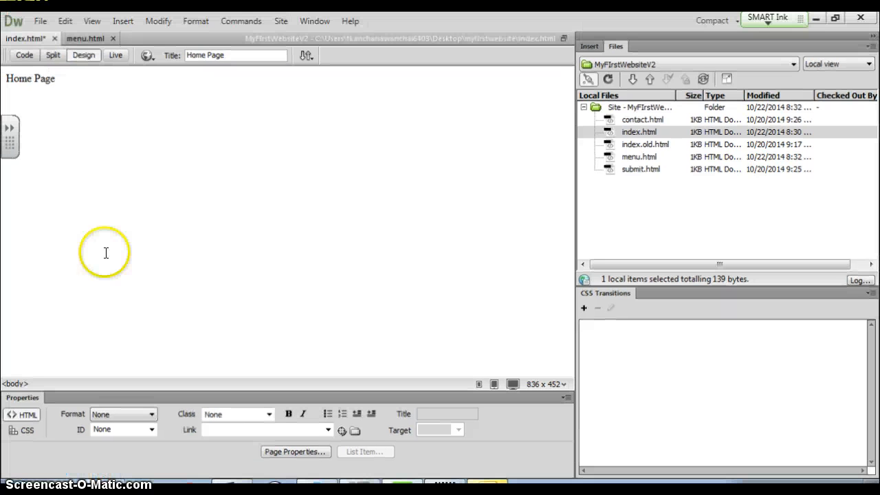
# Step: Create a new blank HTML page and type the heading 'Location Page'
pyautogui.click(42, 21)
pyautogui.click(52, 24)
pyautogui.click(51, 25)
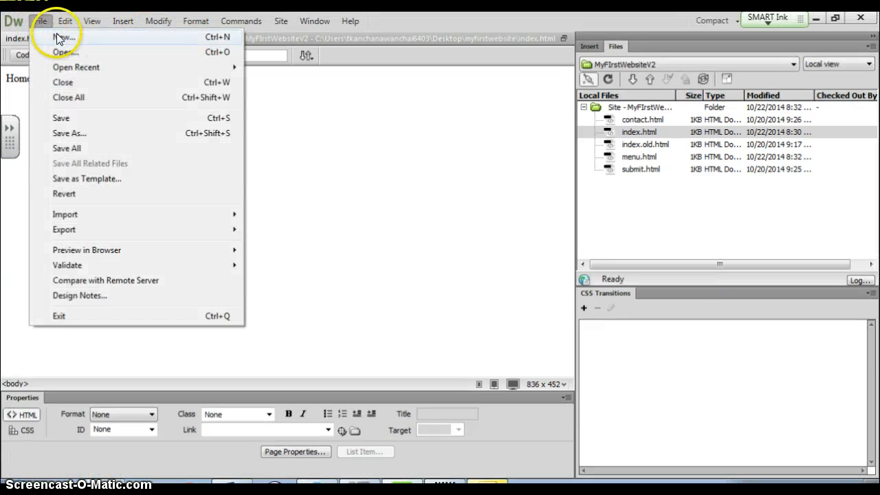
pyautogui.click(61, 33)
pyautogui.doubleClick(337, 102)
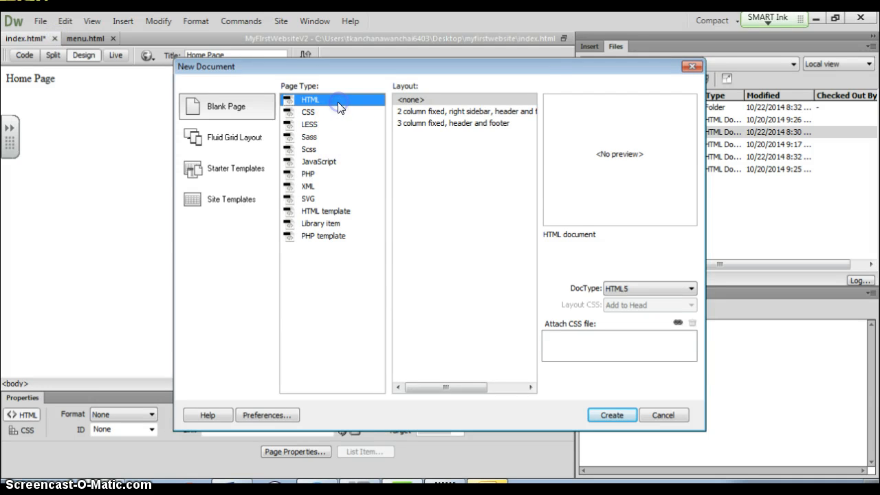
pyautogui.click(367, 88)
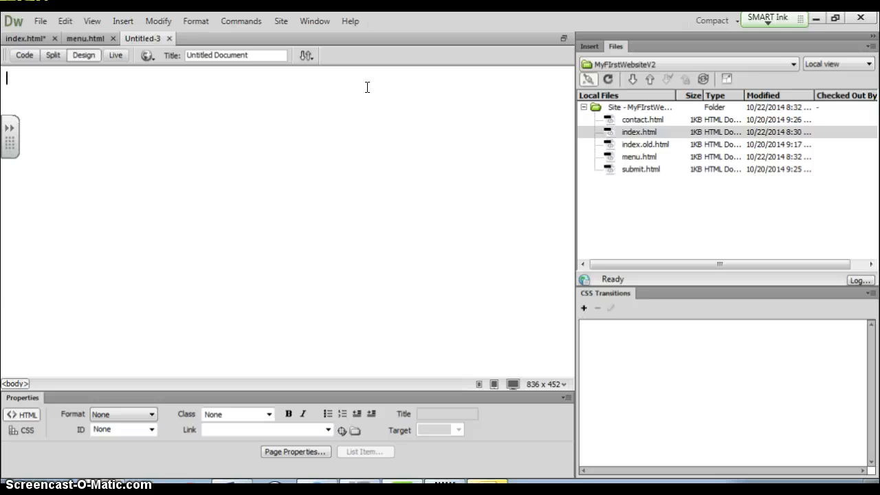
pyautogui.hotkey('alt', 'Tab')
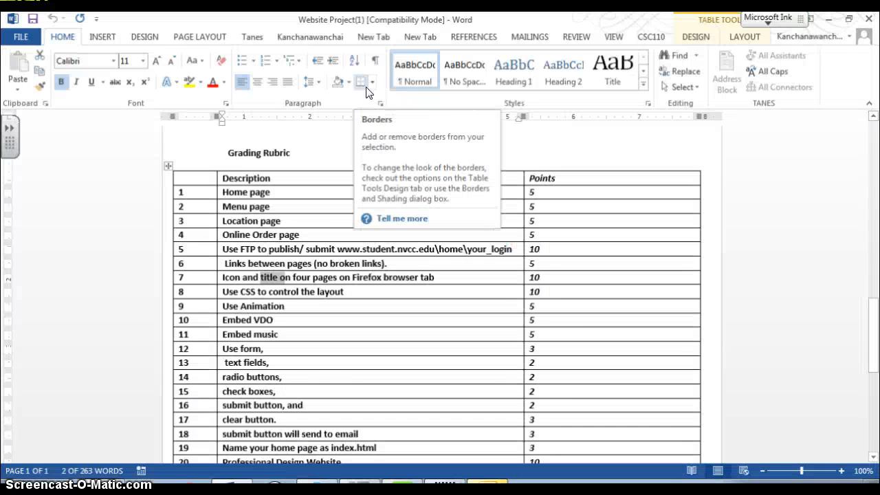
pyautogui.hotkey('alt', 'Tab')
pyautogui.write('Location Page')
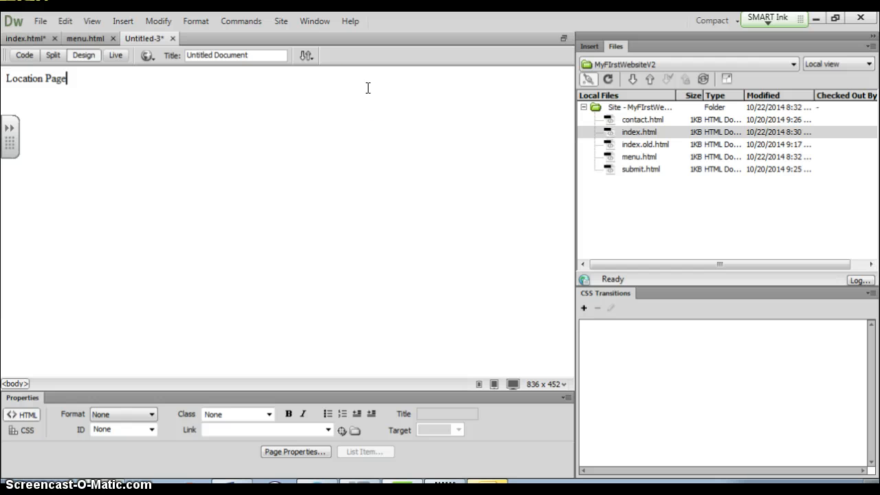
# Step: Copy 'Location Page' into the page title and save the page as Location.html
pyautogui.click(75, 78)
pyautogui.moveTo(69, 78); pyautogui.dragTo(3, 81)
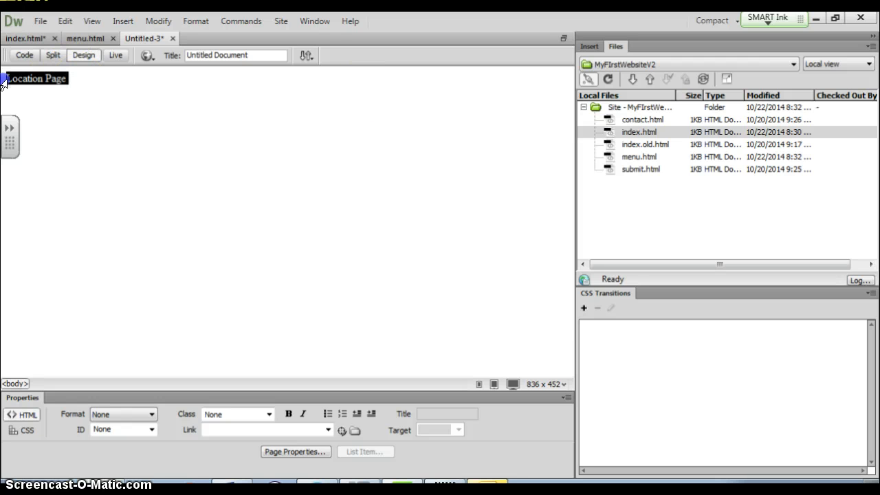
pyautogui.hotkey('ctrl', 'c')
pyautogui.moveTo(255, 56); pyautogui.dragTo(178, 56)
pyautogui.hotkey('ctrl', 'v')
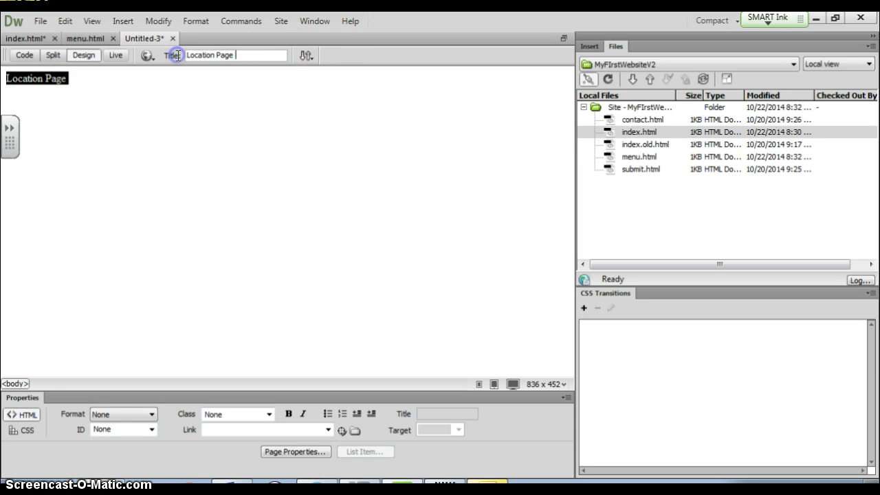
pyautogui.hotkey('ctrl', 's')
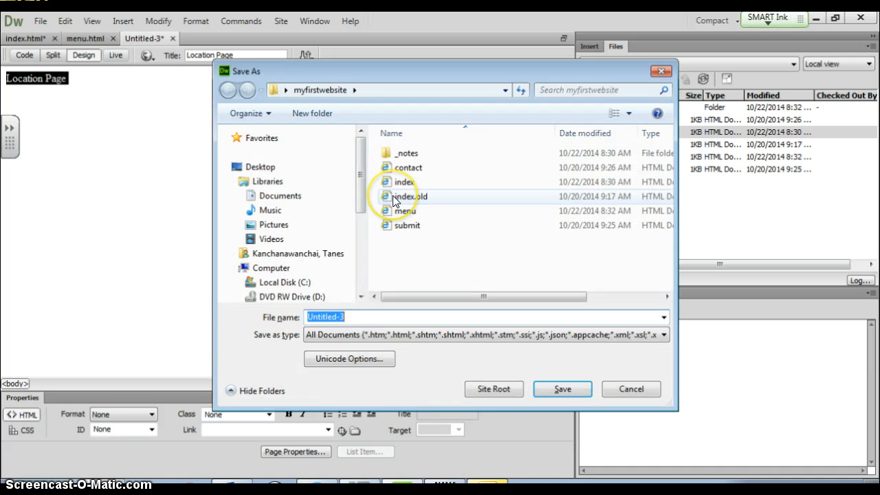
pyautogui.write('Location')
pyautogui.press('Return')
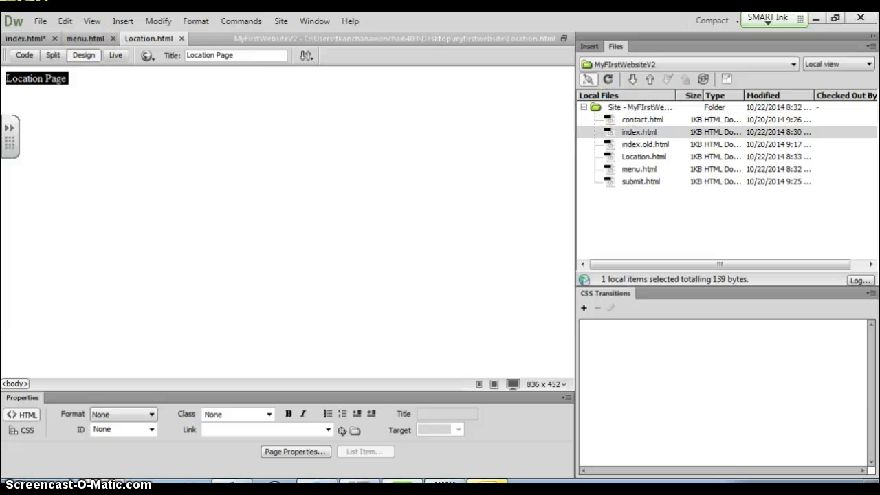
pyautogui.click(40, 21)
# Step: Create another blank HTML page and type the heading 'Online Order Page'
pyautogui.click(53, 32)
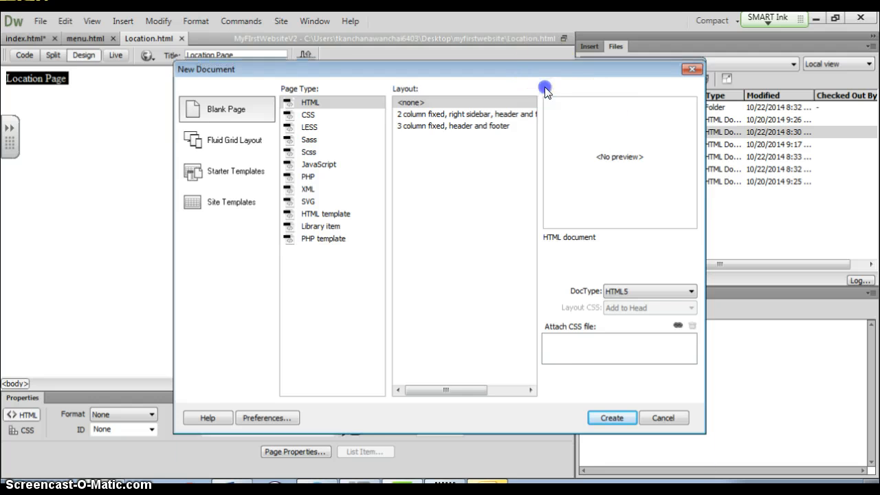
pyautogui.moveTo(543, 63); pyautogui.dragTo(539, 119)
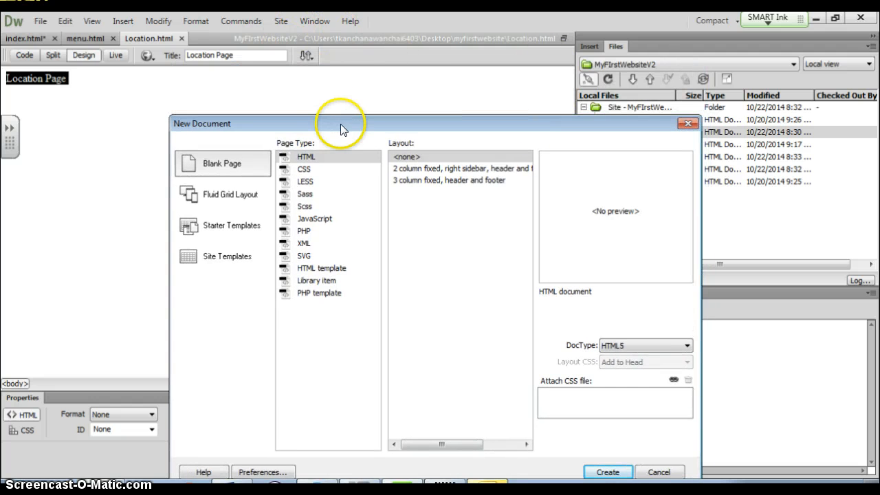
pyautogui.moveTo(328, 117); pyautogui.dragTo(279, 75)
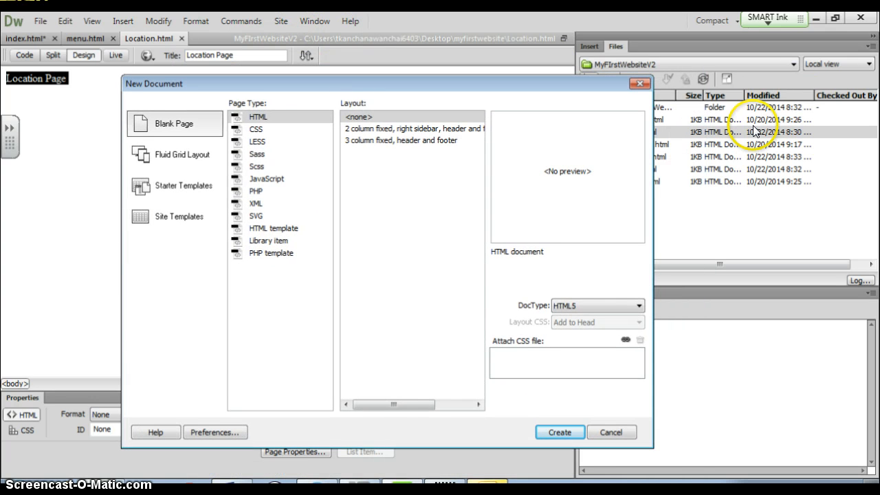
pyautogui.click(560, 430)
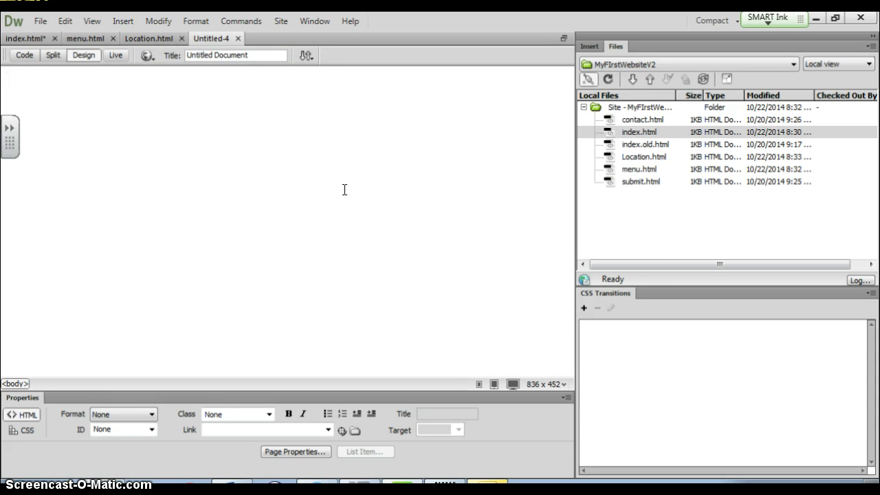
pyautogui.write('Online Order Page')
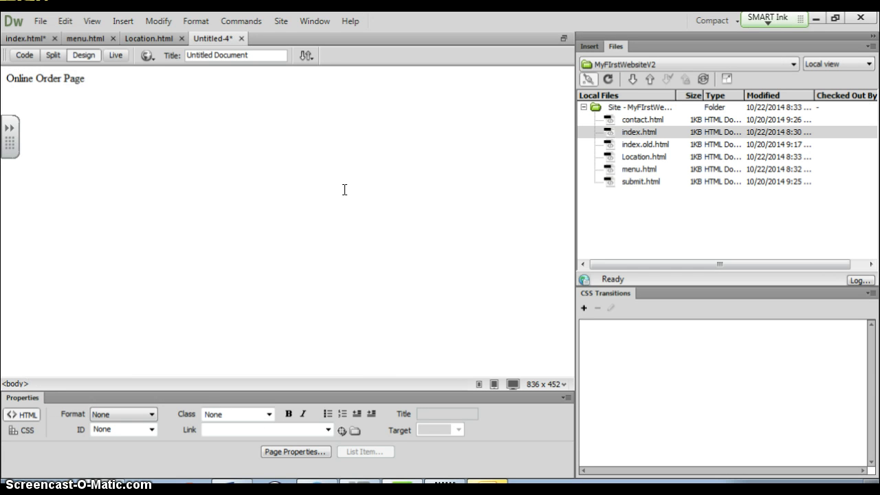
# Step: Title the page 'Online Order Page' and save it as OnlineOrder.html
pyautogui.hotkey('shift', 'Home')
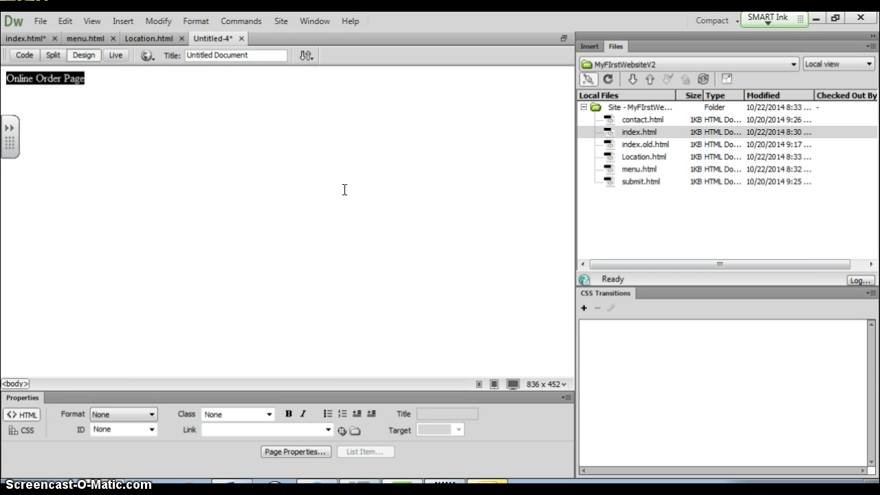
pyautogui.moveTo(270, 56); pyautogui.dragTo(177, 38)
pyautogui.hotkey('ctrl', 'v')
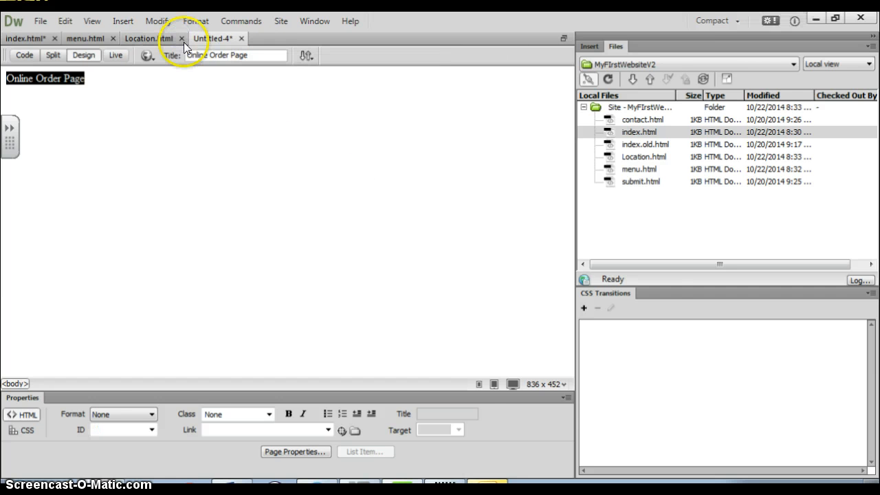
pyautogui.hotkey('ctrl', 's')
pyautogui.write('Online ')
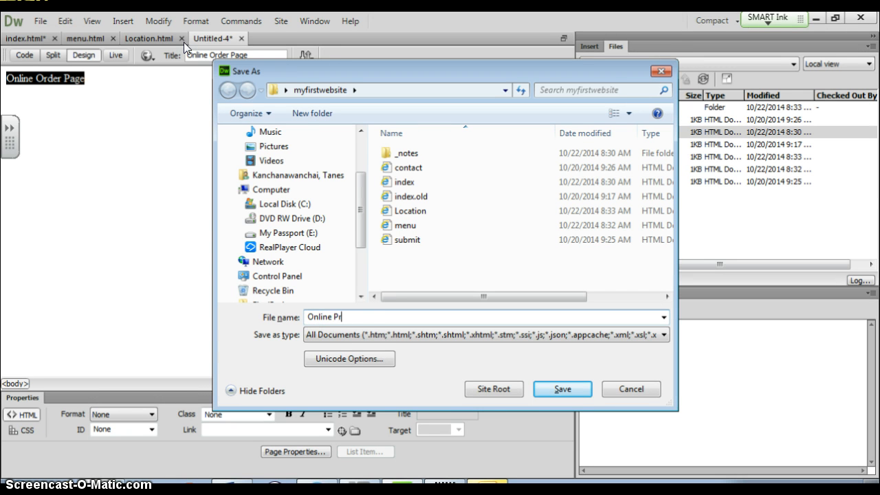
pyautogui.write('Order')
pyautogui.press('Return')
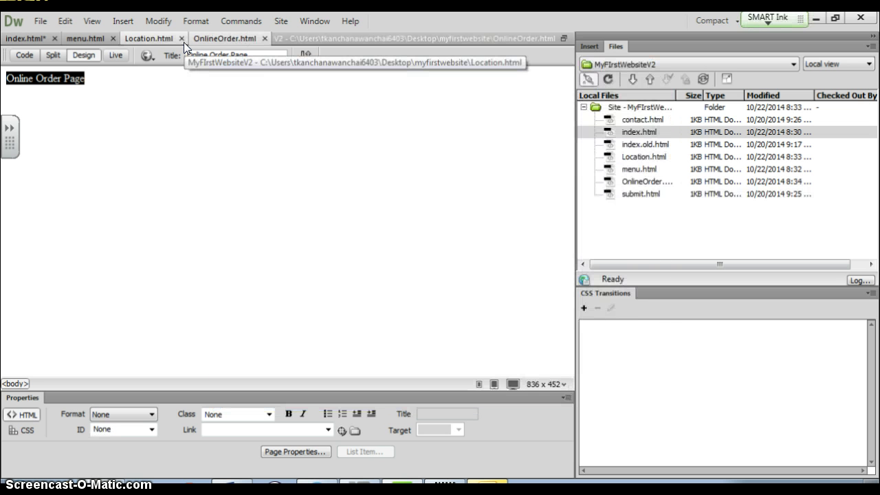
# Step: Review index.html, menu.html, Location.html and OnlineOrder.html, ending after 'Home Page' on index.html
pyautogui.click(191, 142)
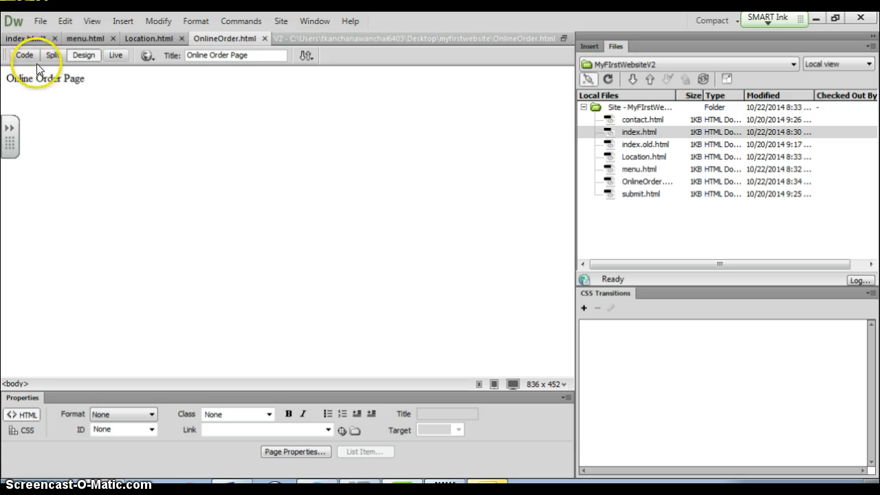
pyautogui.click(24, 39)
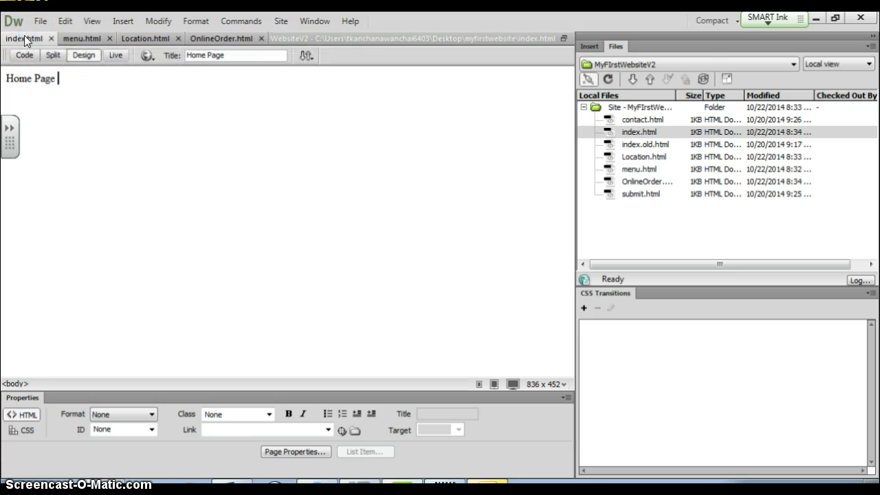
pyautogui.click(71, 36)
pyautogui.click(157, 36)
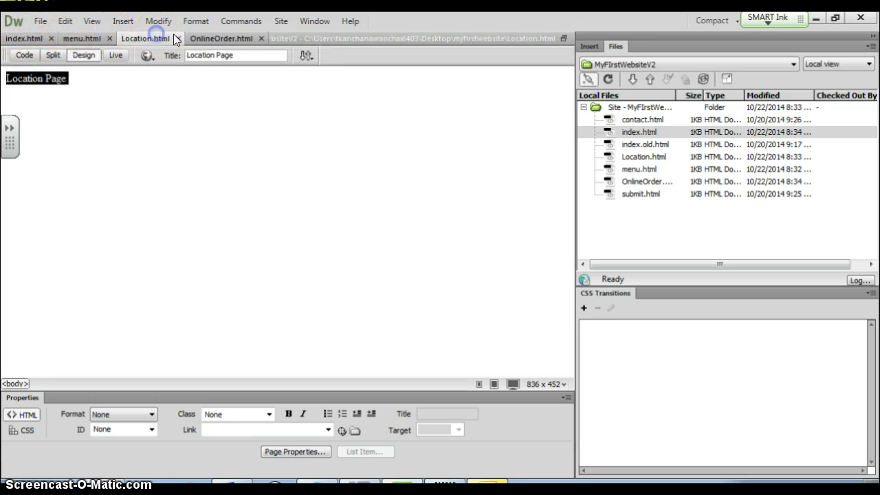
pyautogui.click(206, 36)
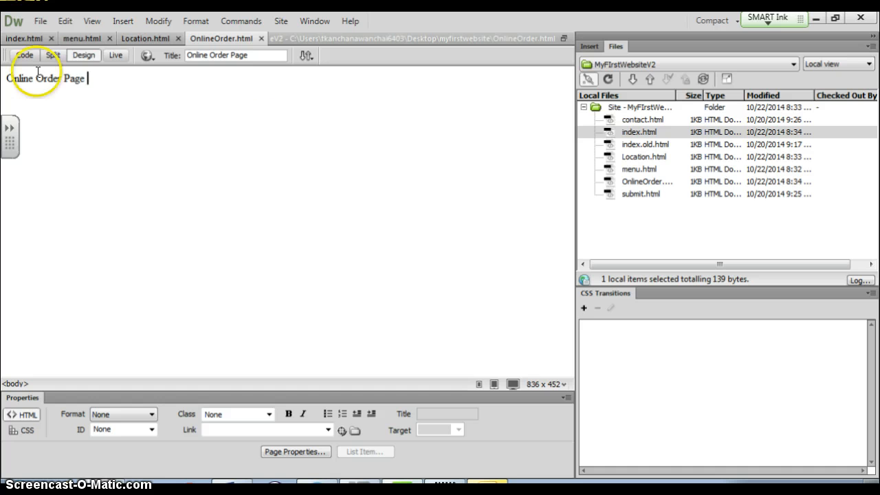
pyautogui.click(23, 38)
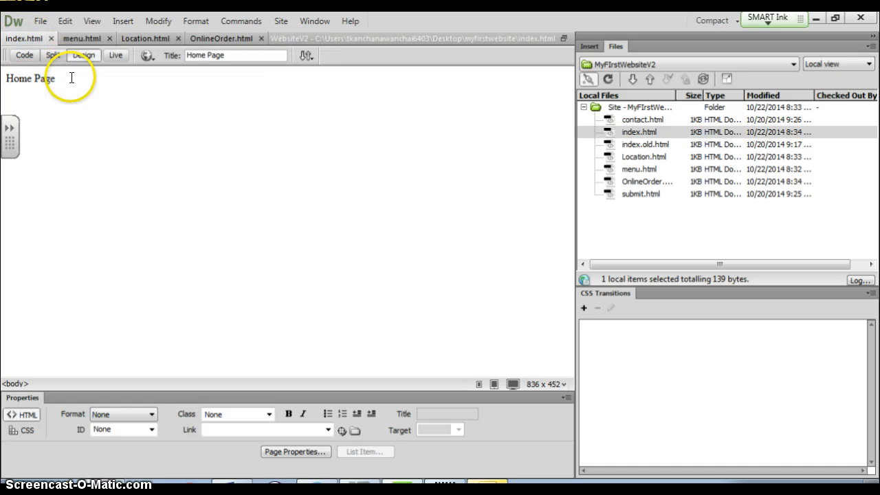
pyautogui.click(73, 77)
# Step: Add a 'Menu' paragraph under Home Page and link it to menu.html
pyautogui.press('Return')
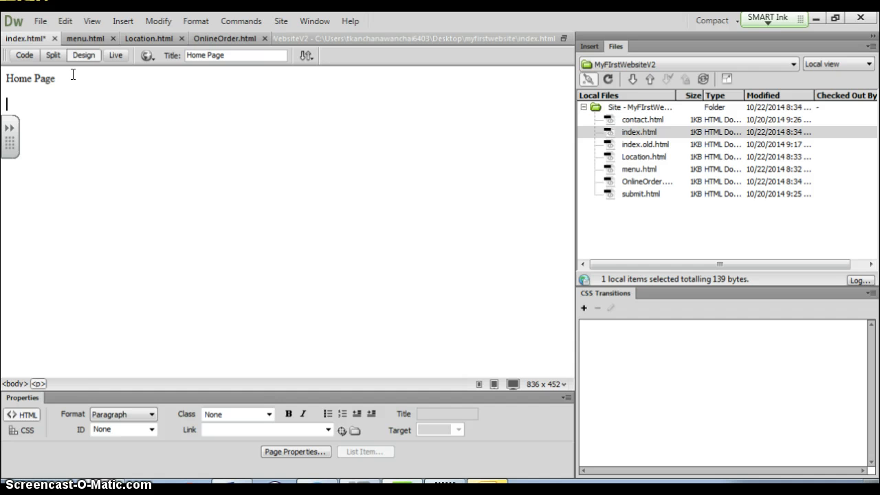
pyautogui.write('Me')
pyautogui.hotkey('shift', 'Left')
pyautogui.hotkey('shift', 'Left')
pyautogui.hotkey('shift', 'Left')
pyautogui.hotkey('shift', 'Left')
pyautogui.click(247, 430)
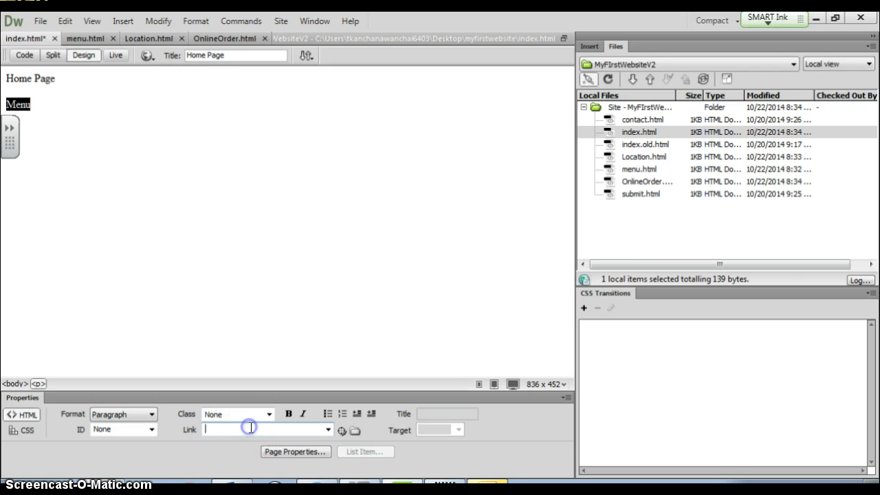
pyautogui.write('menu.html')
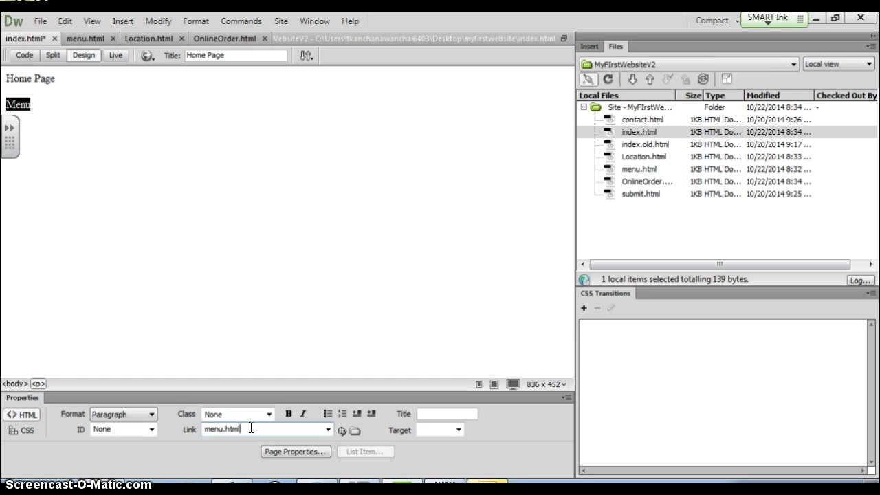